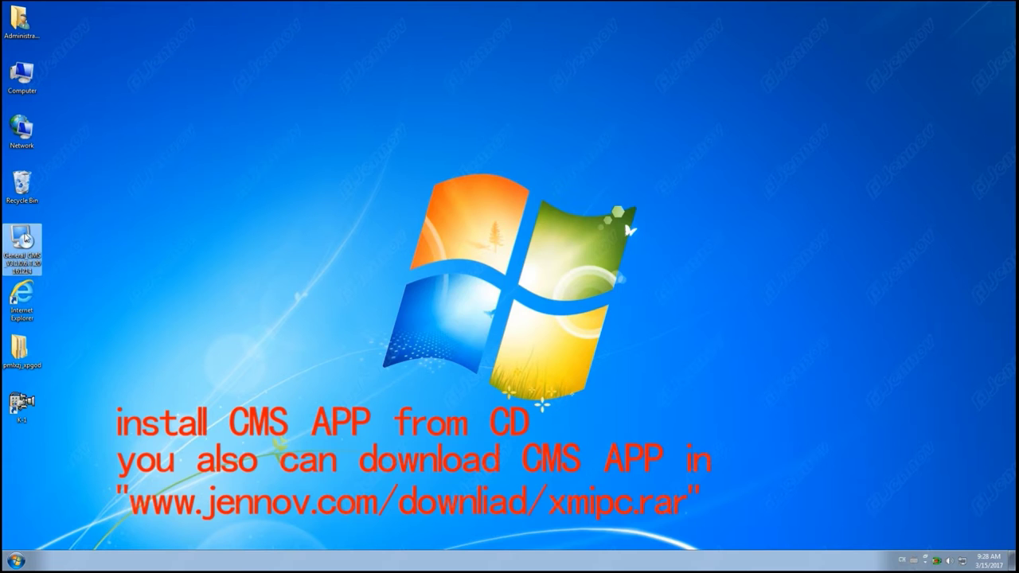
Step: Install CMS in English with the default install and shortcut folders, then finish the installer
{"action": "left_click", "coordinate": [388, 270]}
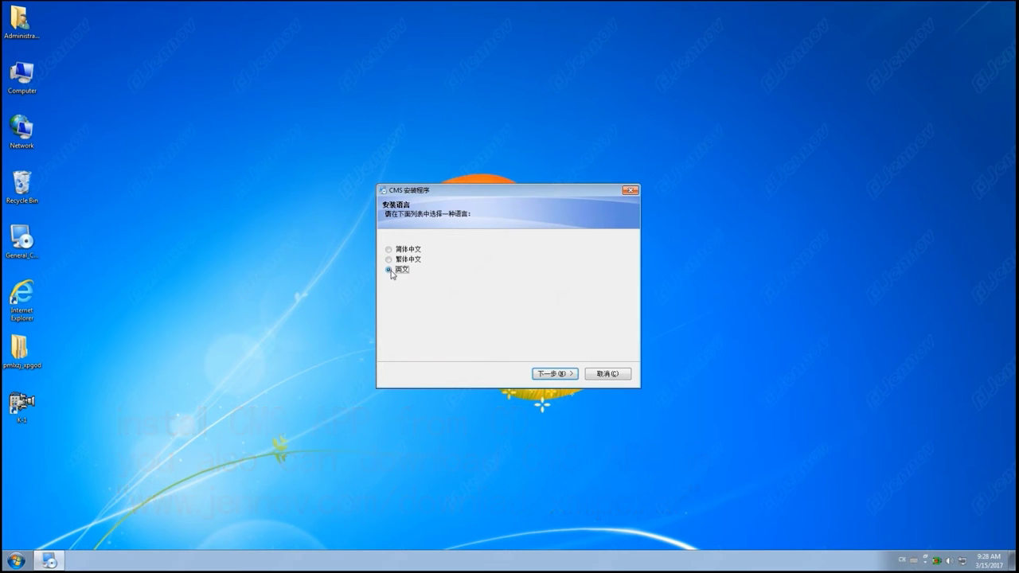
{"action": "left_click", "coordinate": [555, 374]}
{"action": "left_click", "coordinate": [560, 375]}
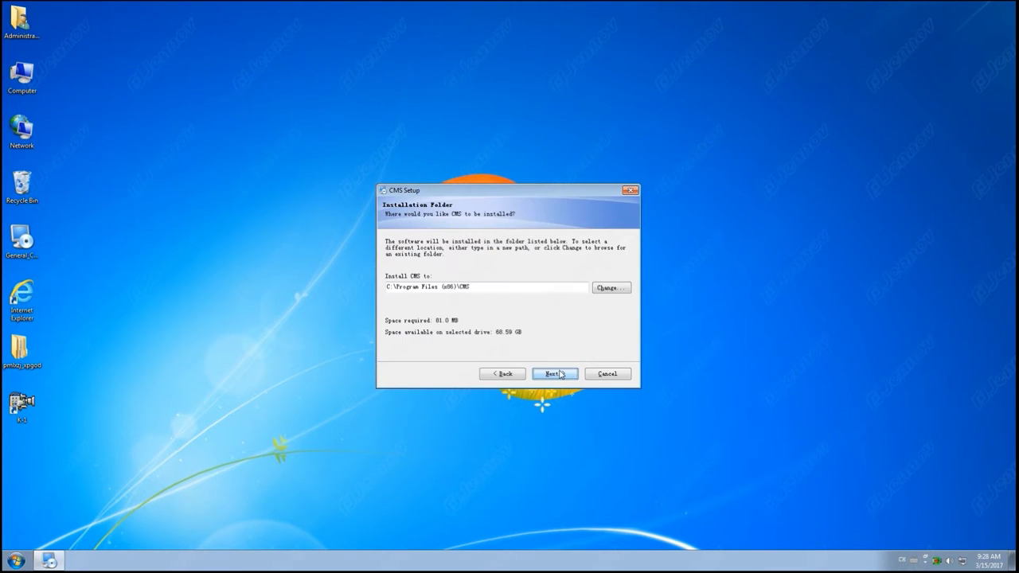
{"action": "left_click", "coordinate": [561, 374]}
{"action": "left_click", "coordinate": [561, 375]}
{"action": "left_click", "coordinate": [560, 375]}
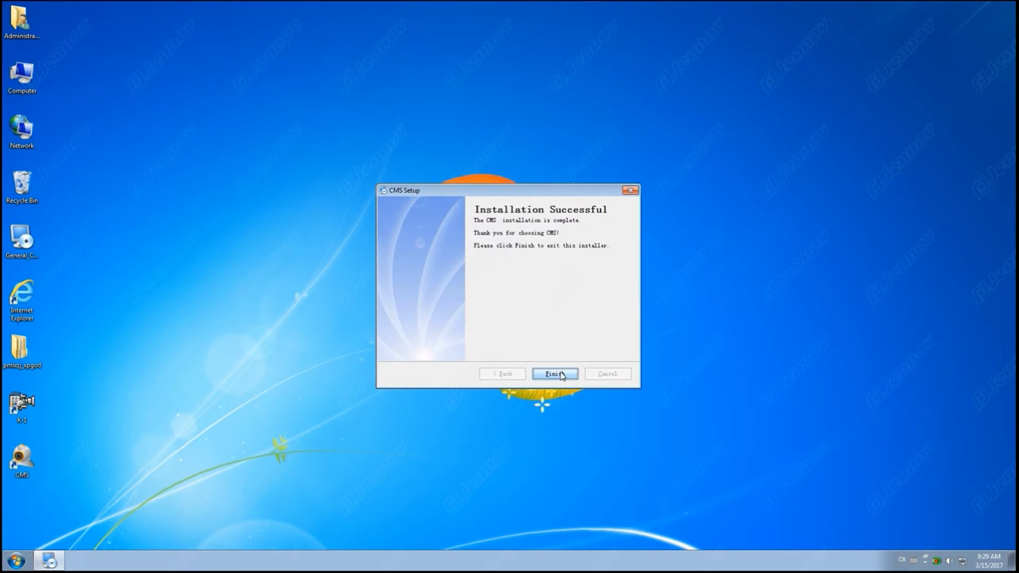
{"action": "left_click", "coordinate": [555, 374]}
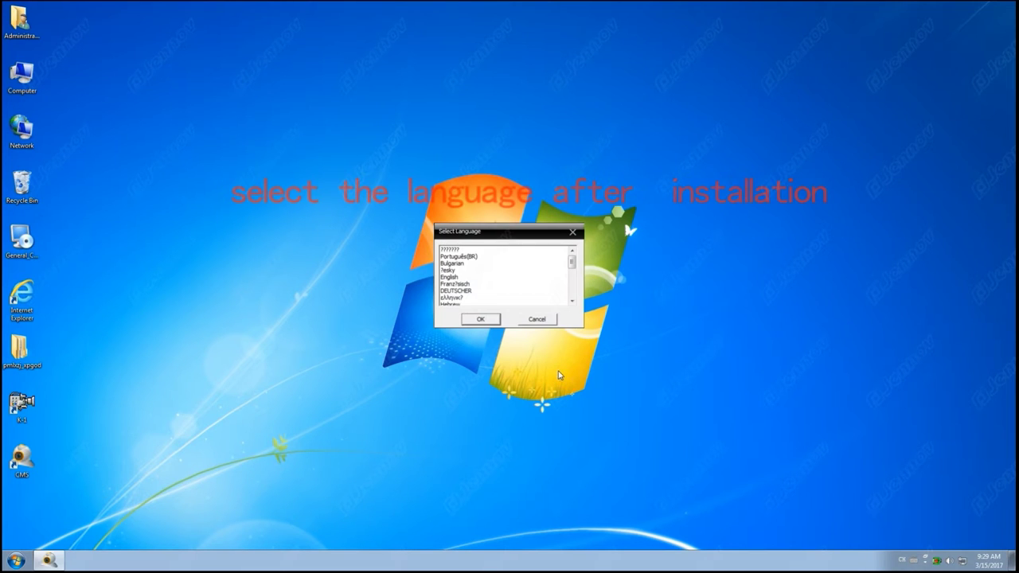
Step: Set the CMS language to English and log in with the default user and empty password
{"action": "left_click", "coordinate": [461, 279]}
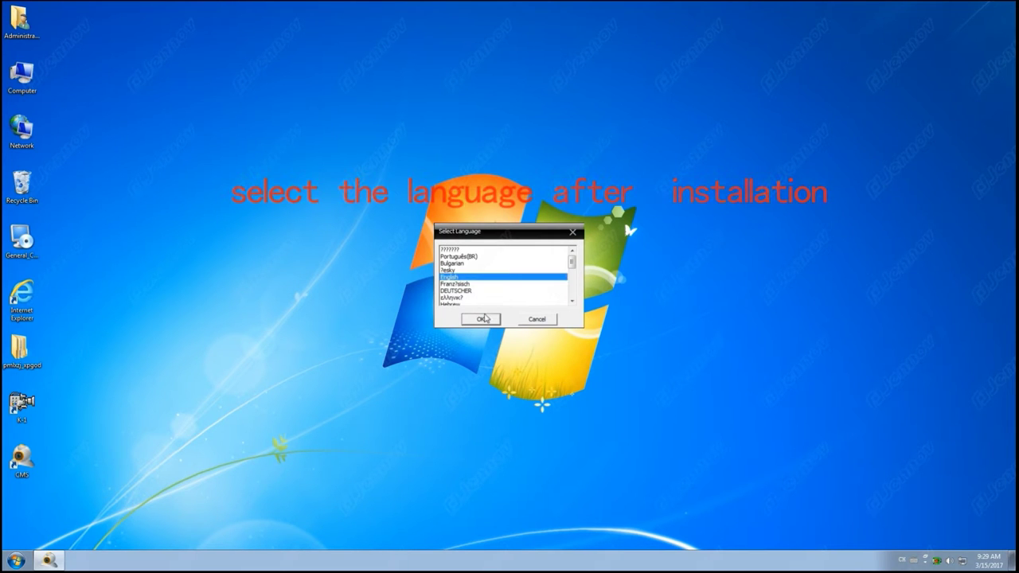
{"action": "left_click", "coordinate": [482, 319]}
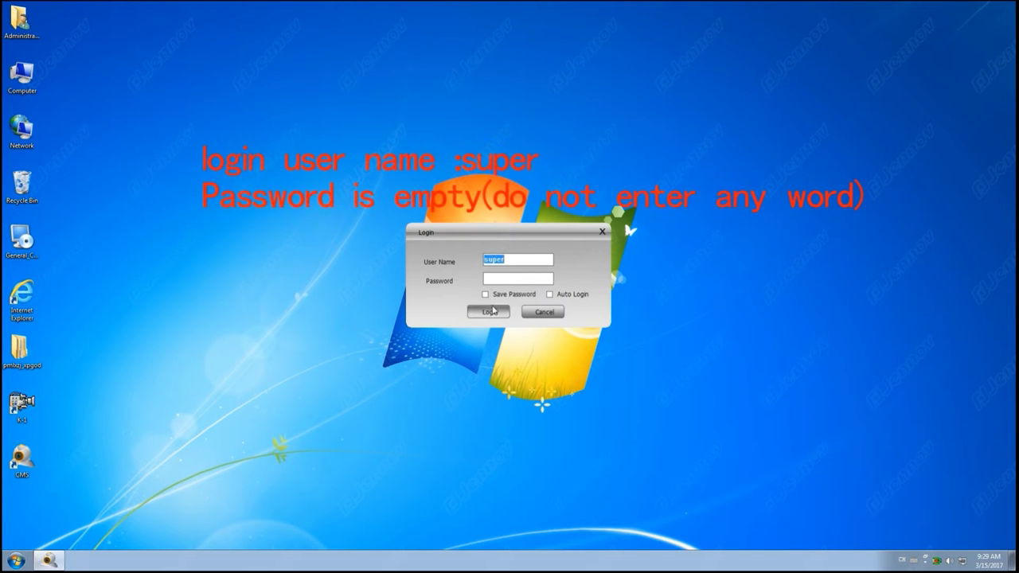
{"action": "left_click", "coordinate": [491, 311]}
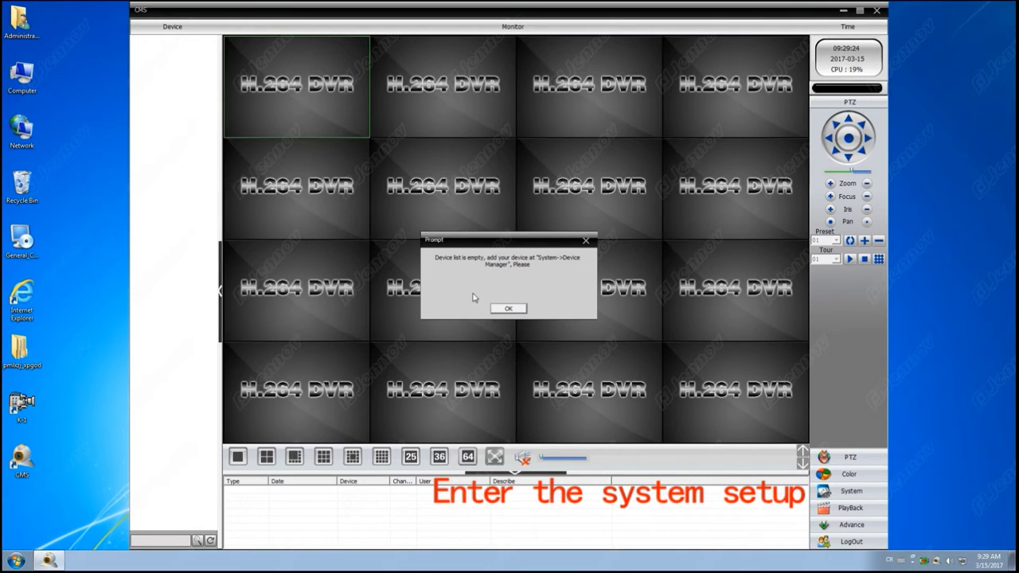
Step: Add a new zone named 'Jennov' in Device Manager
{"action": "left_click", "coordinate": [507, 308]}
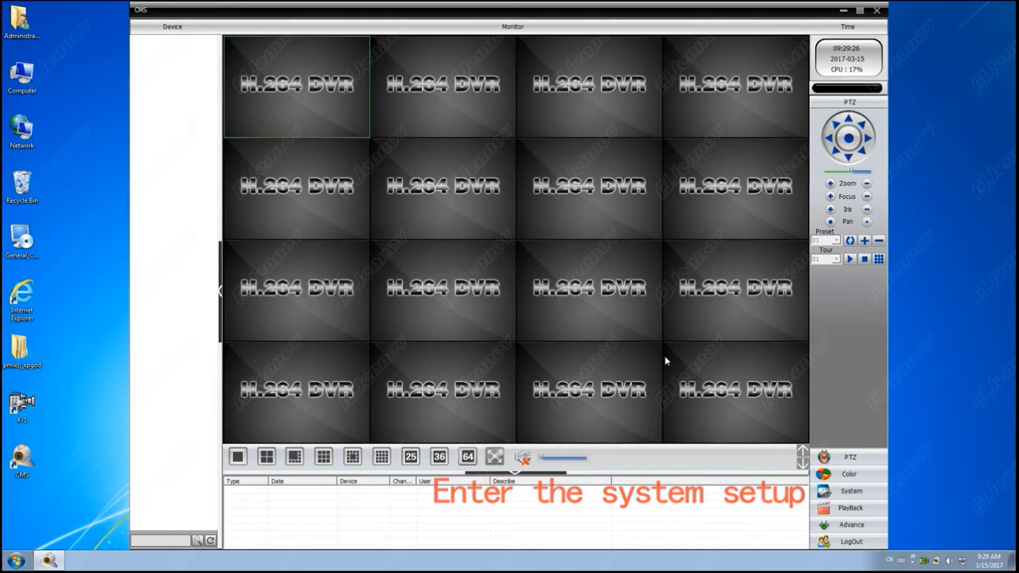
{"action": "left_click", "coordinate": [842, 491]}
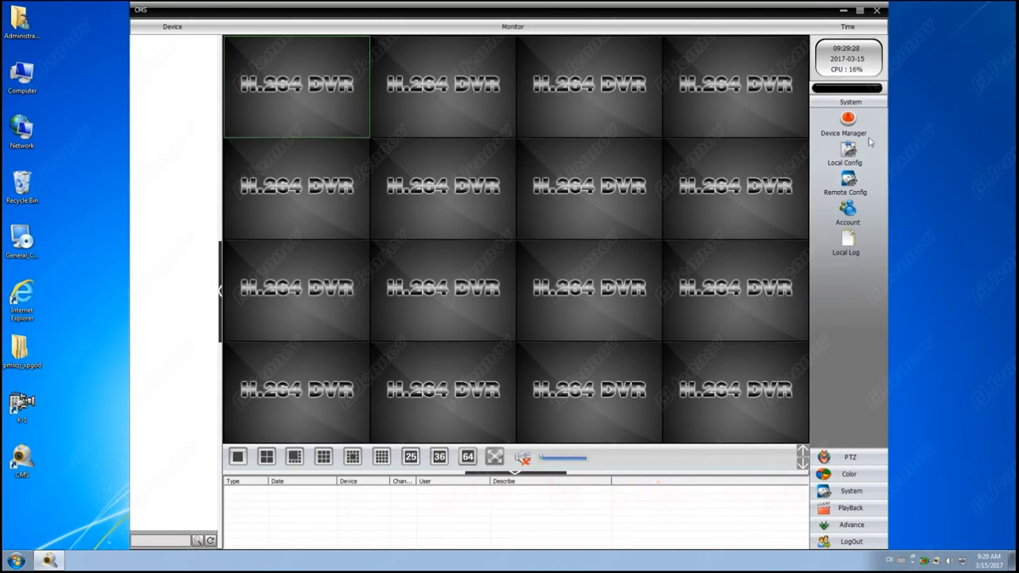
{"action": "left_click", "coordinate": [850, 119]}
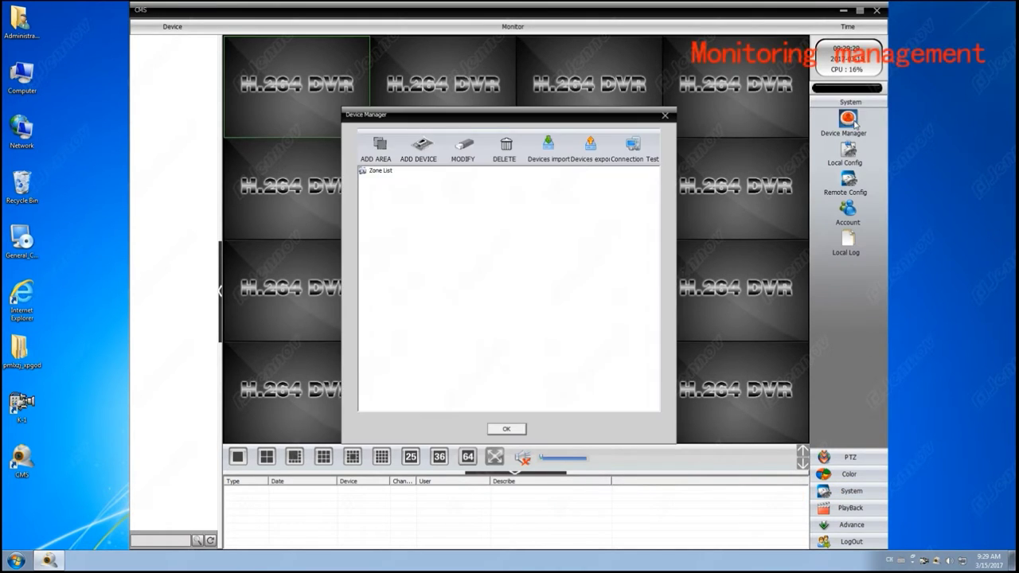
{"action": "left_click", "coordinate": [387, 172]}
{"action": "left_click", "coordinate": [377, 146]}
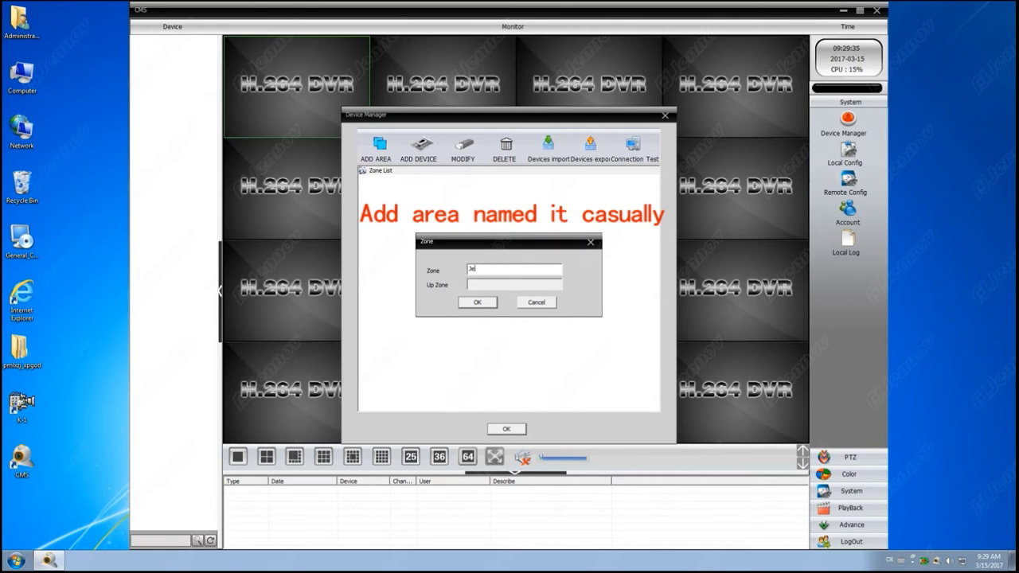
{"action": "type", "text": "Jennov"}
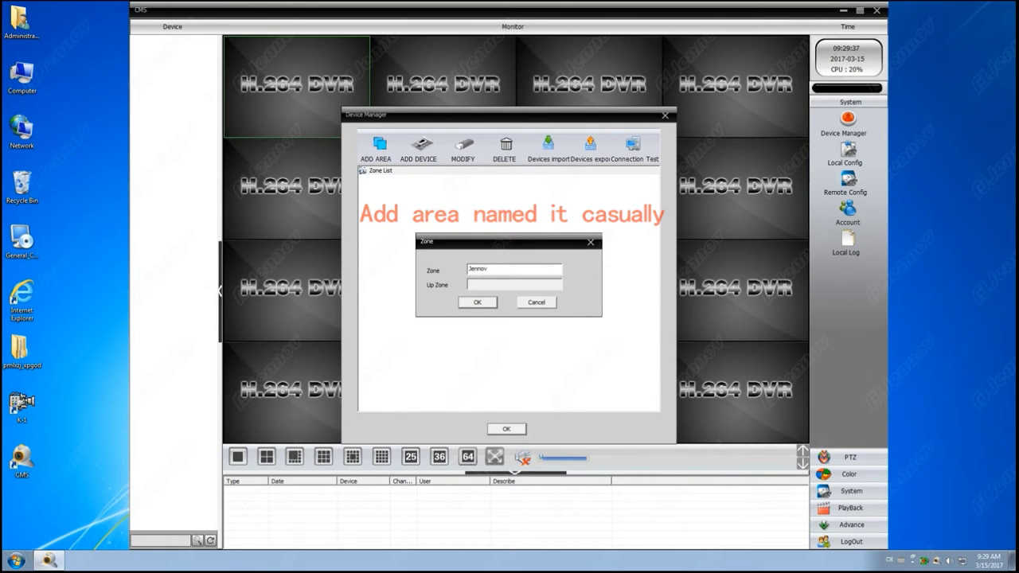
{"action": "key", "text": "Return"}
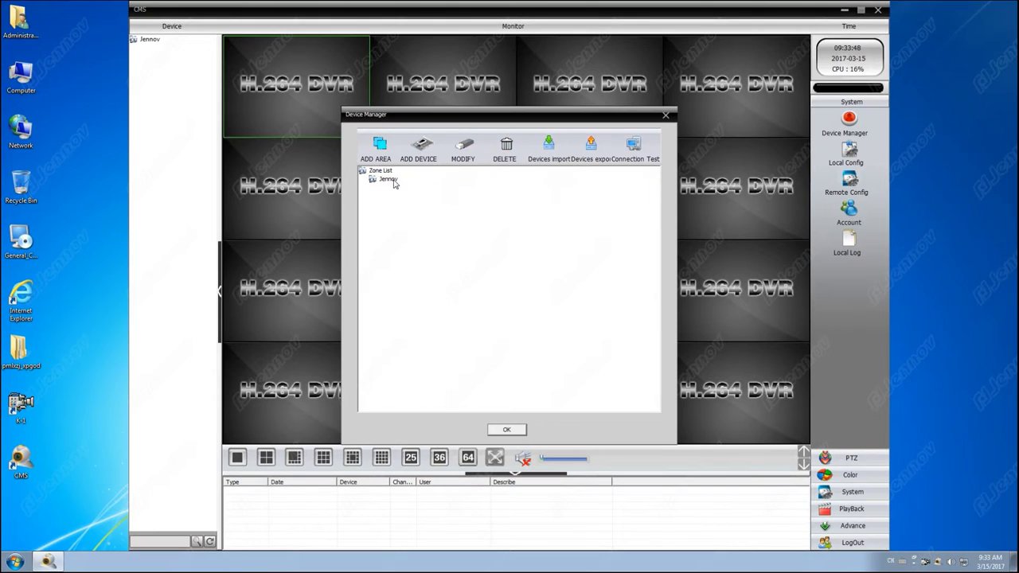
Step: Add the DVR at 192.168.0.86 to the Jennov zone via IP Search
{"action": "left_click", "coordinate": [391, 180]}
{"action": "left_click", "coordinate": [422, 152]}
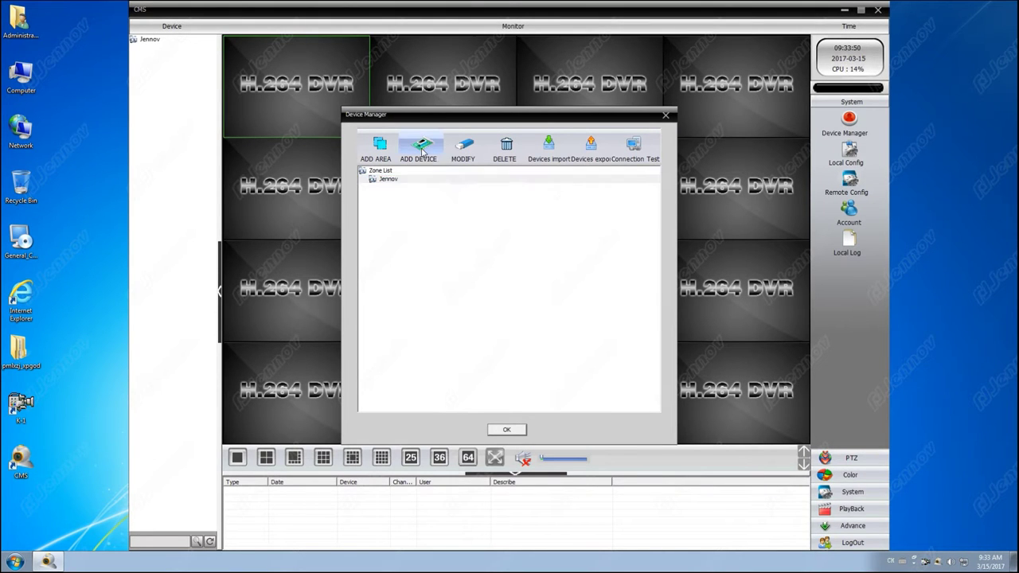
{"action": "left_click", "coordinate": [495, 256]}
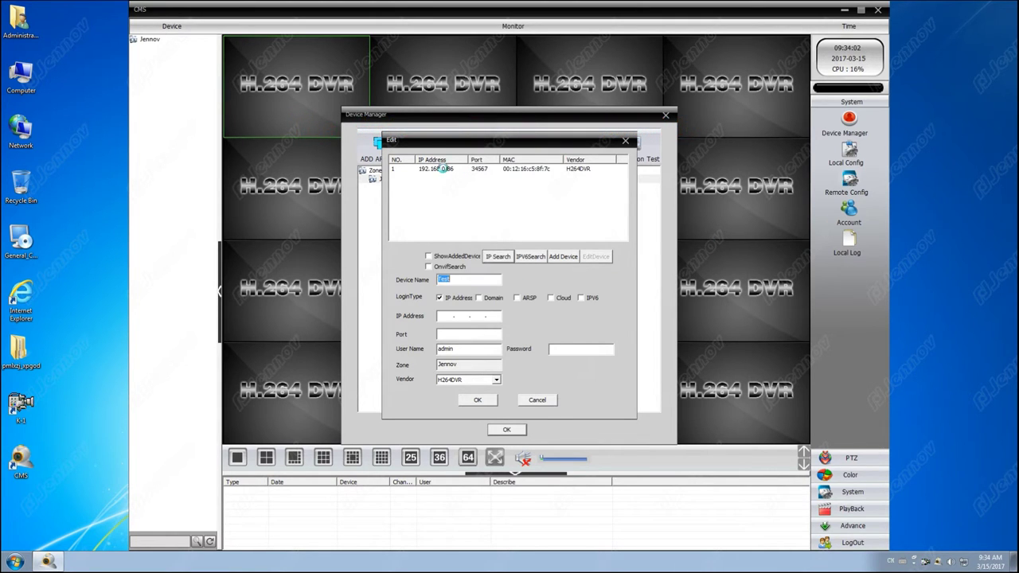
{"action": "left_click", "coordinate": [445, 170]}
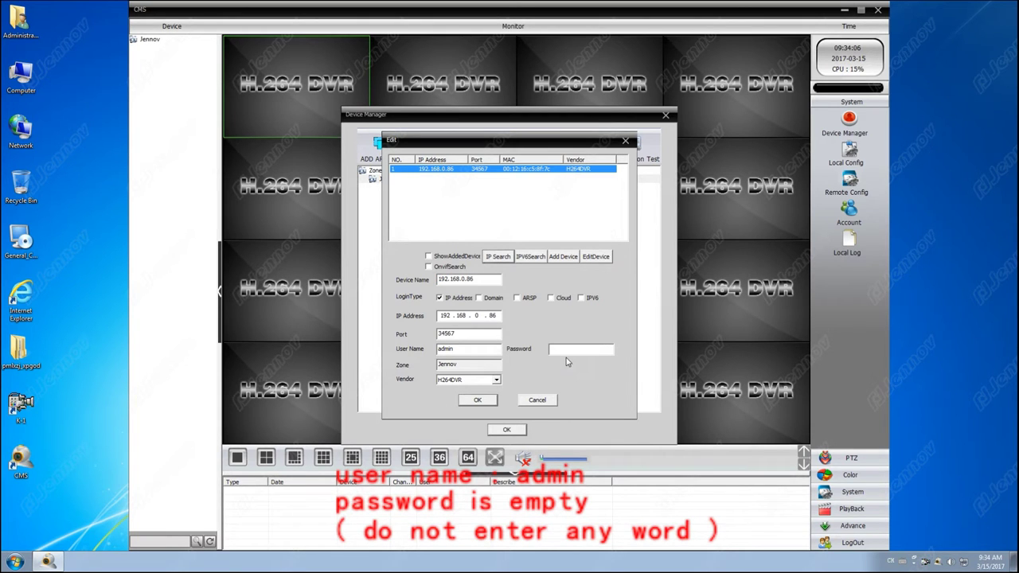
{"action": "left_click", "coordinate": [487, 401]}
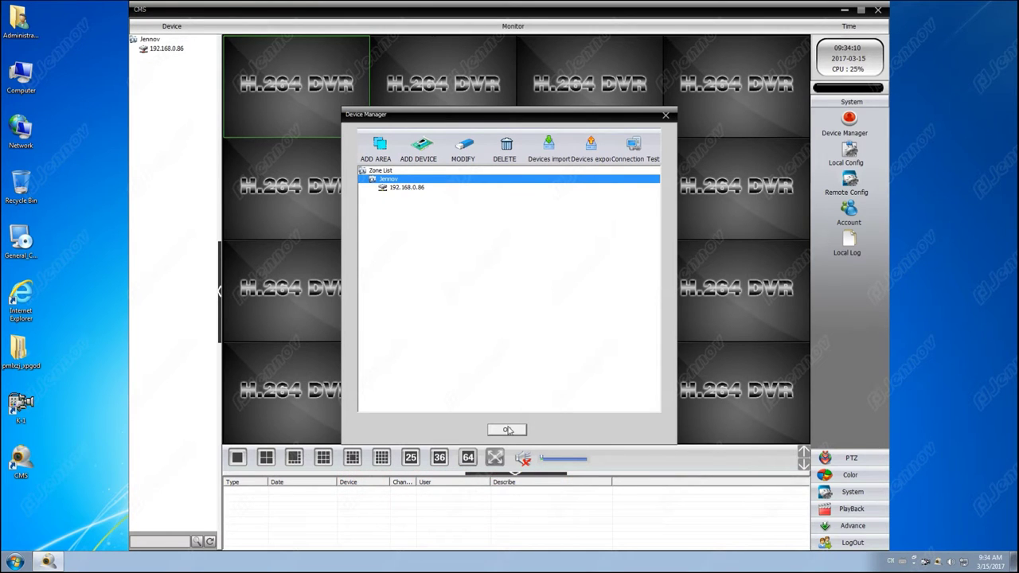
{"action": "left_click", "coordinate": [507, 430]}
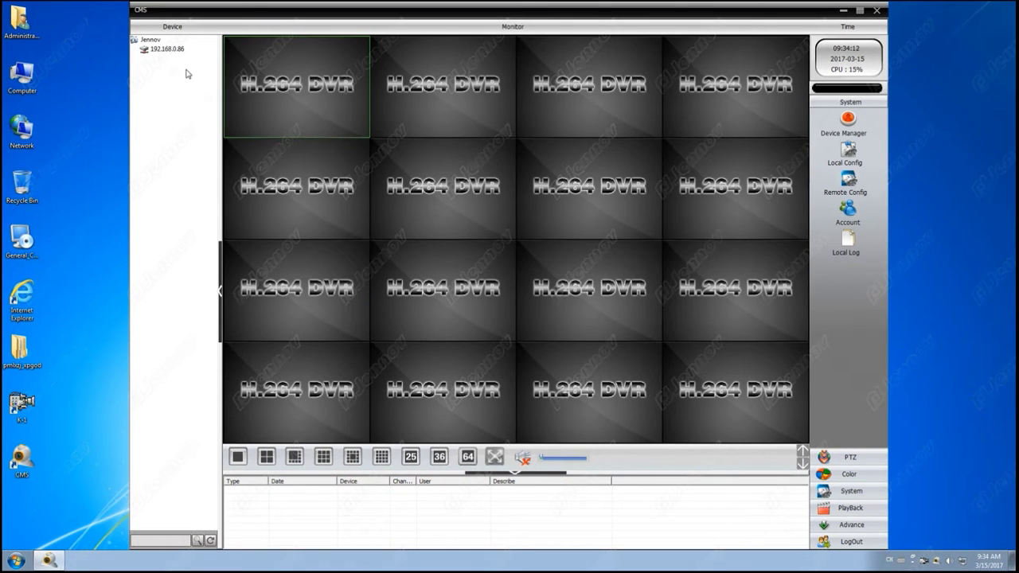
Step: Connect all video from the 192.168.0.86 DVR in 1+7 layout and open Device config
{"action": "double_click", "coordinate": [176, 51]}
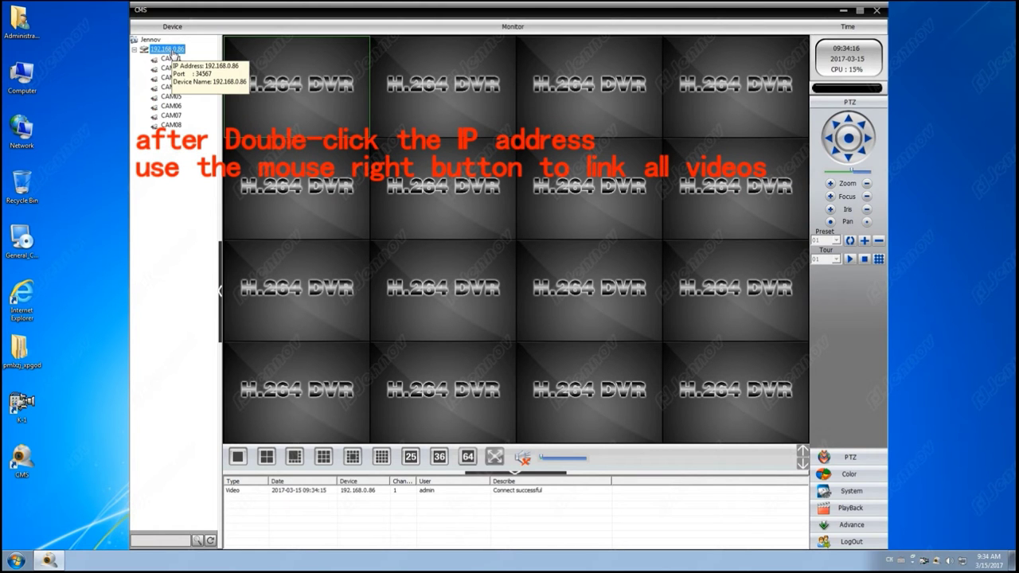
{"action": "right_click", "coordinate": [173, 53]}
{"action": "left_click", "coordinate": [203, 57]}
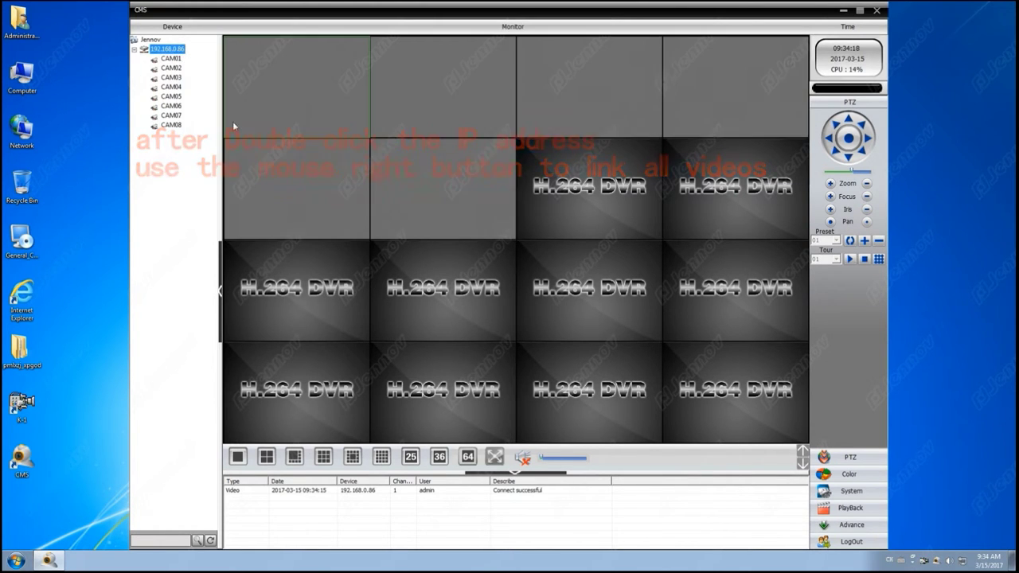
{"action": "left_click", "coordinate": [301, 458]}
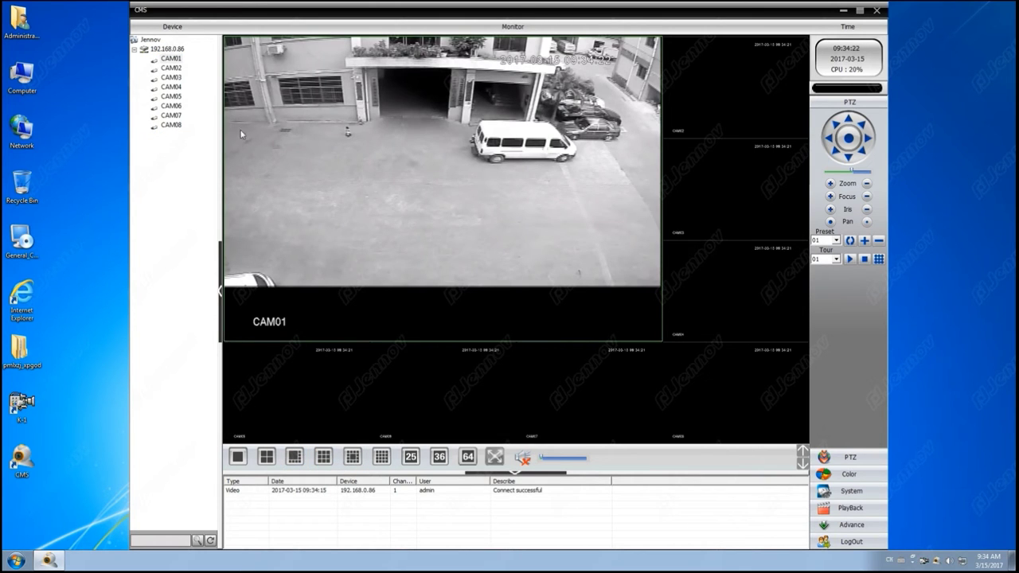
{"action": "right_click", "coordinate": [173, 51]}
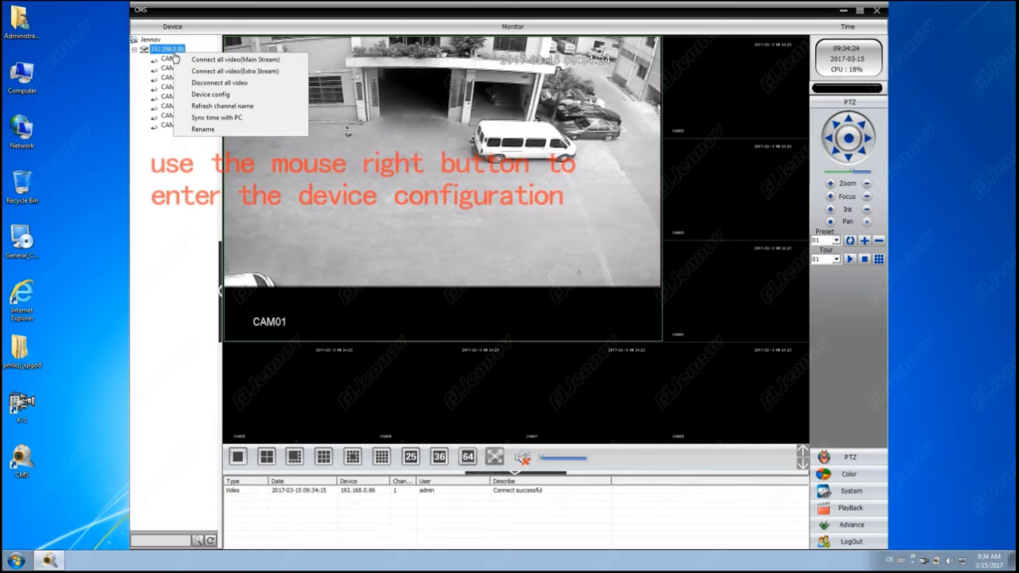
{"action": "left_click", "coordinate": [204, 95]}
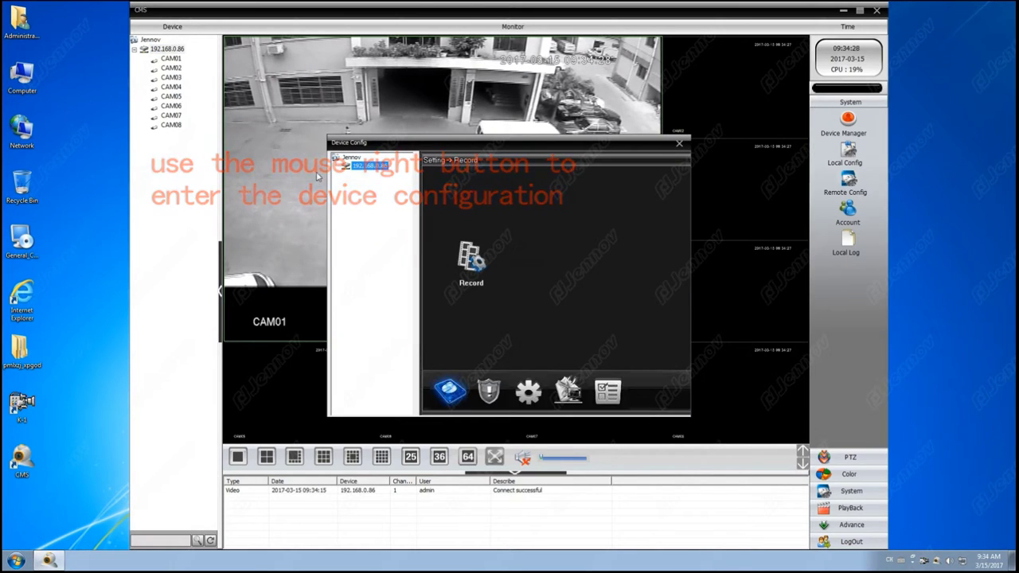
Step: Save the record settings: 60-minute length, period 00:00–24:00 with Regular and Detect
{"action": "double_click", "coordinate": [473, 269]}
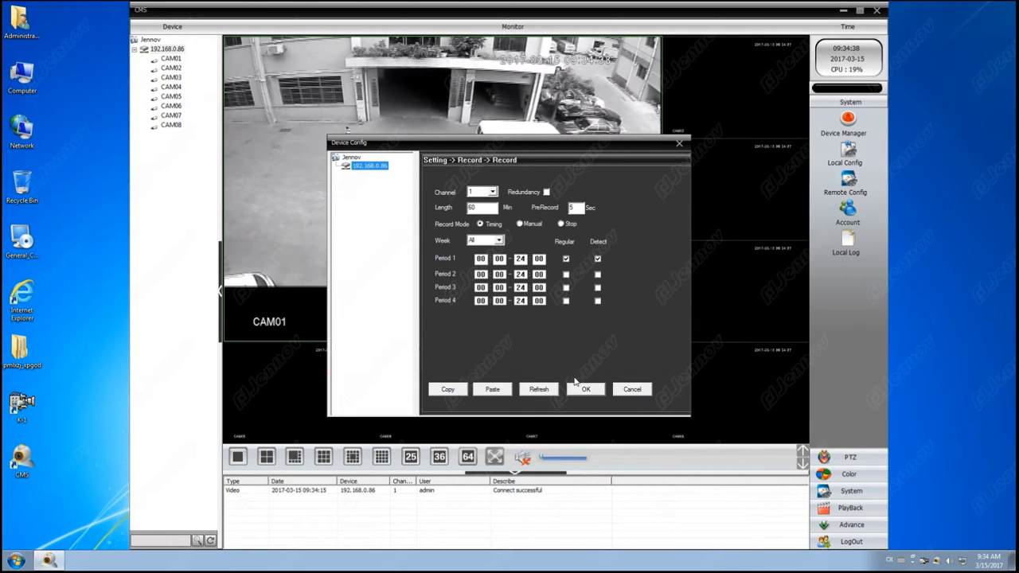
{"action": "left_click", "coordinate": [601, 392]}
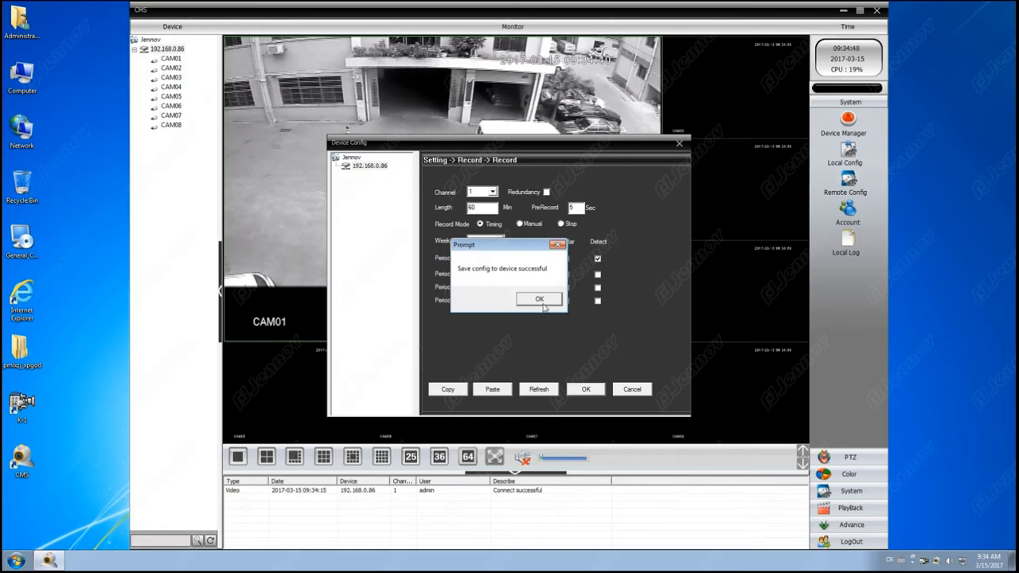
{"action": "left_click", "coordinate": [543, 302]}
Step: Enable channel 1 video motion detection, excluding the upper image area from the region
{"action": "left_click", "coordinate": [493, 388]}
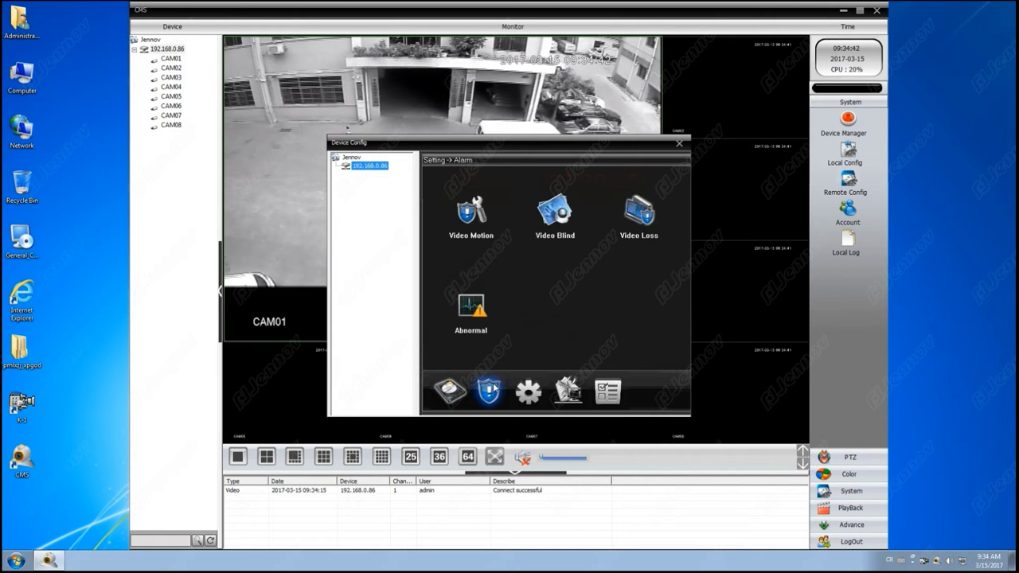
{"action": "left_click", "coordinate": [486, 226]}
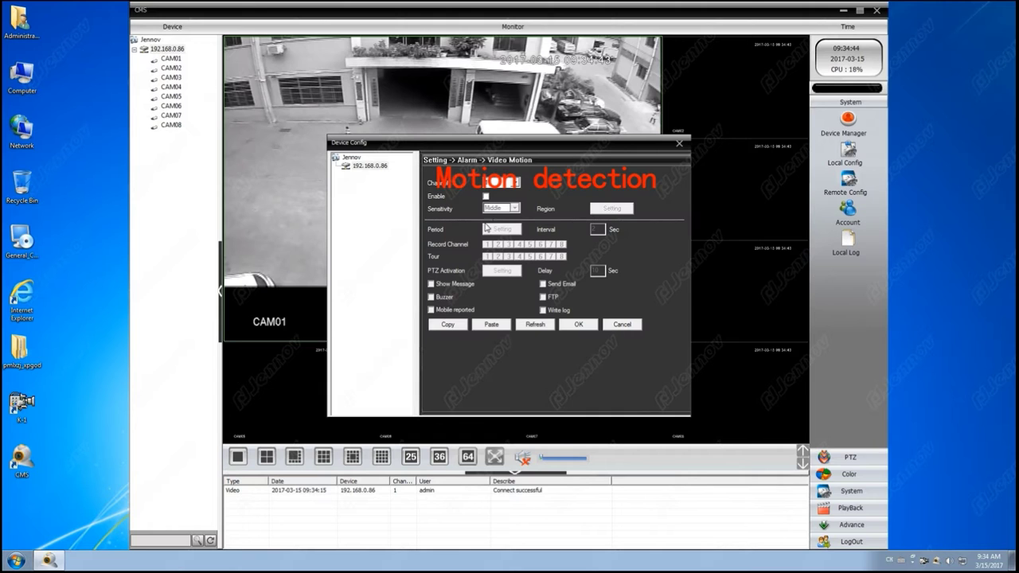
{"action": "left_click", "coordinate": [486, 196]}
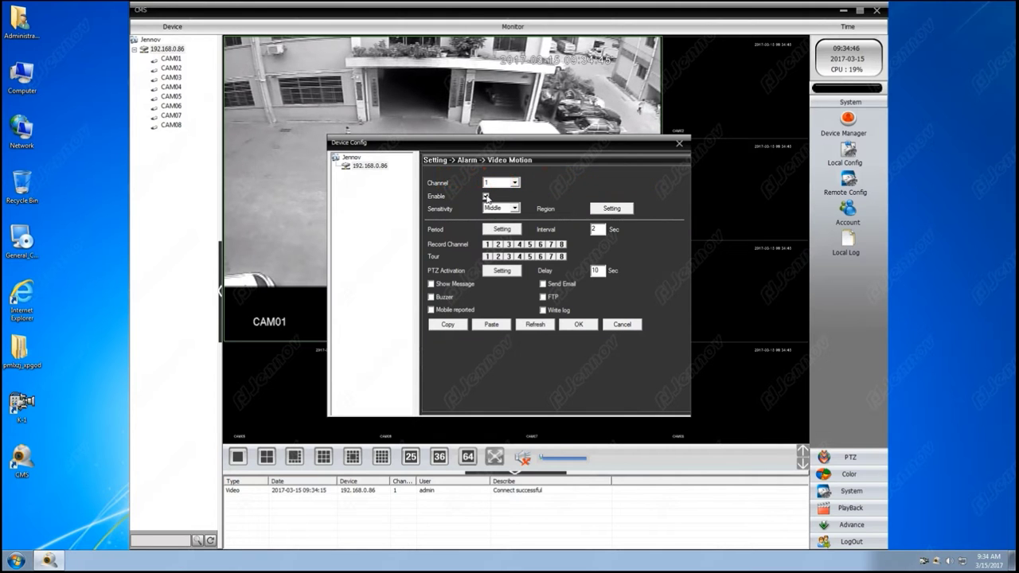
{"action": "left_click", "coordinate": [610, 209]}
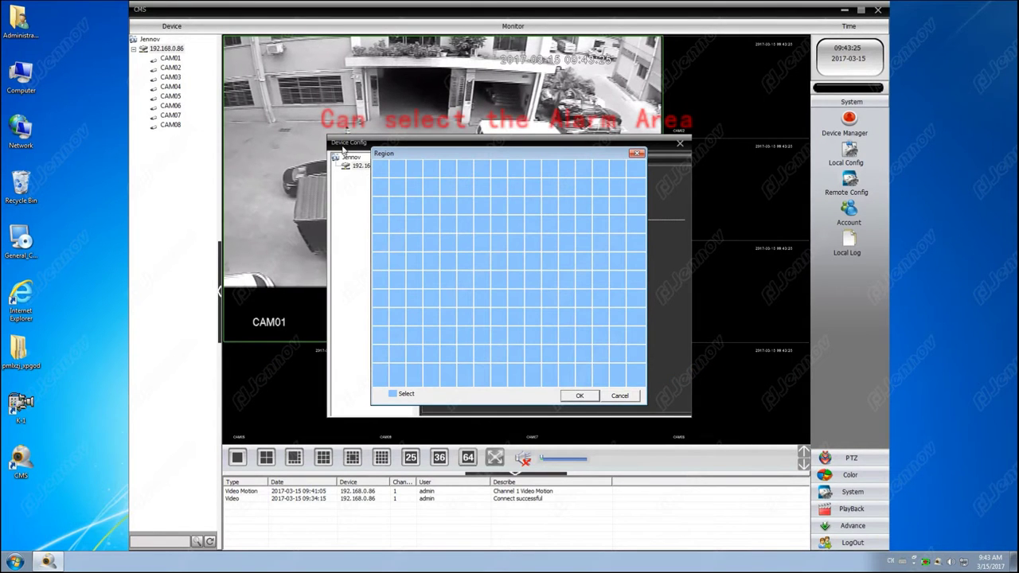
{"action": "left_click_drag", "start_coordinate": [378, 167], "coordinate": [617, 354]}
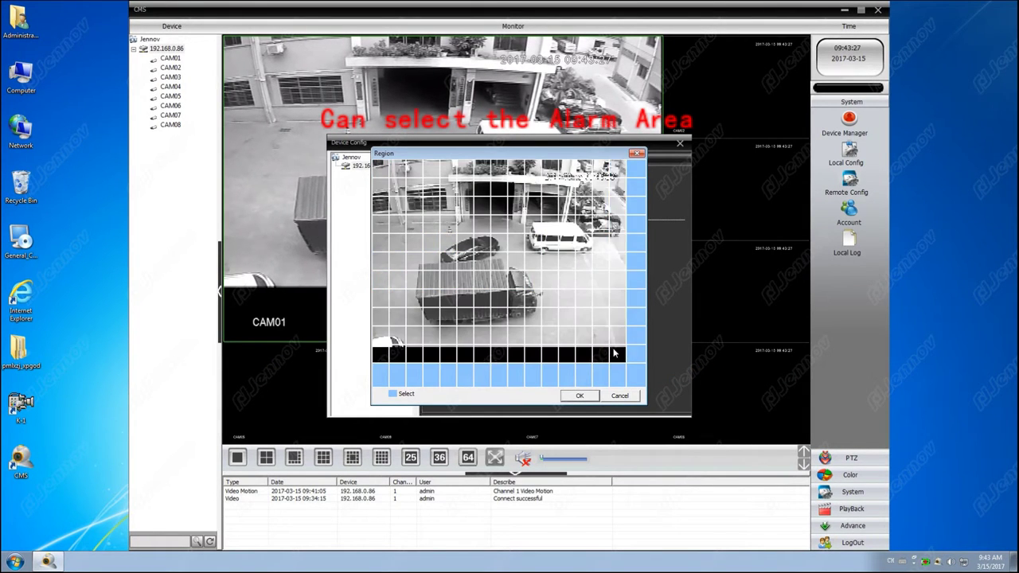
{"action": "left_click", "coordinate": [591, 395]}
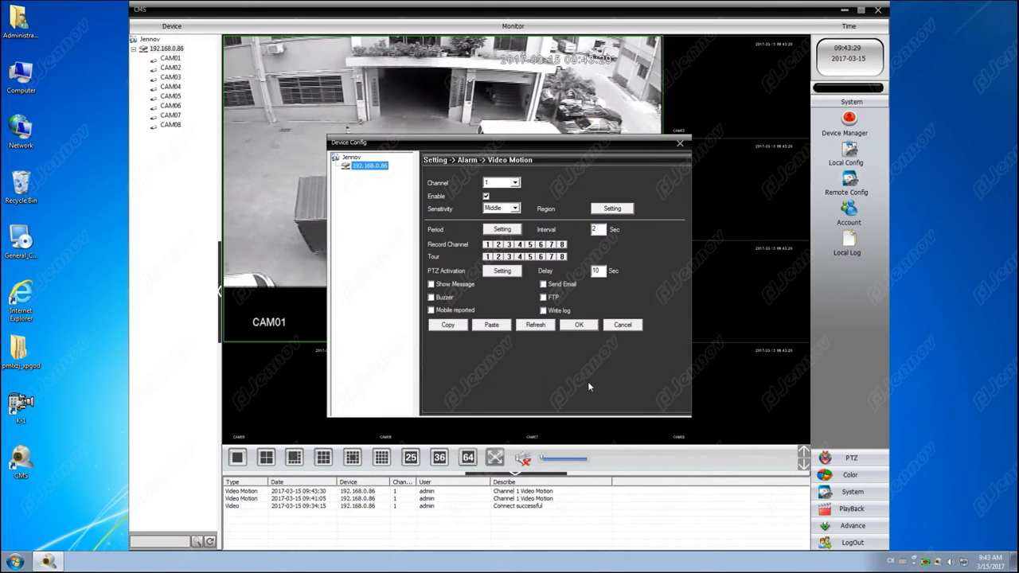
Step: Schedule motion detection for Wednesday 08:00–16:00, enable email notification, and save
{"action": "left_click", "coordinate": [502, 229]}
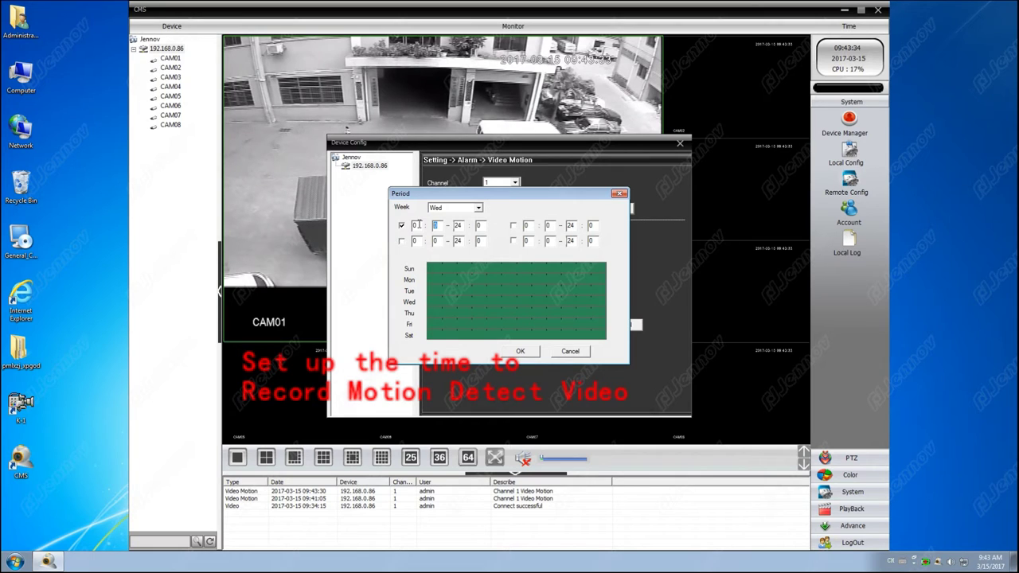
{"action": "double_click", "coordinate": [457, 226]}
{"action": "type", "text": "16"}
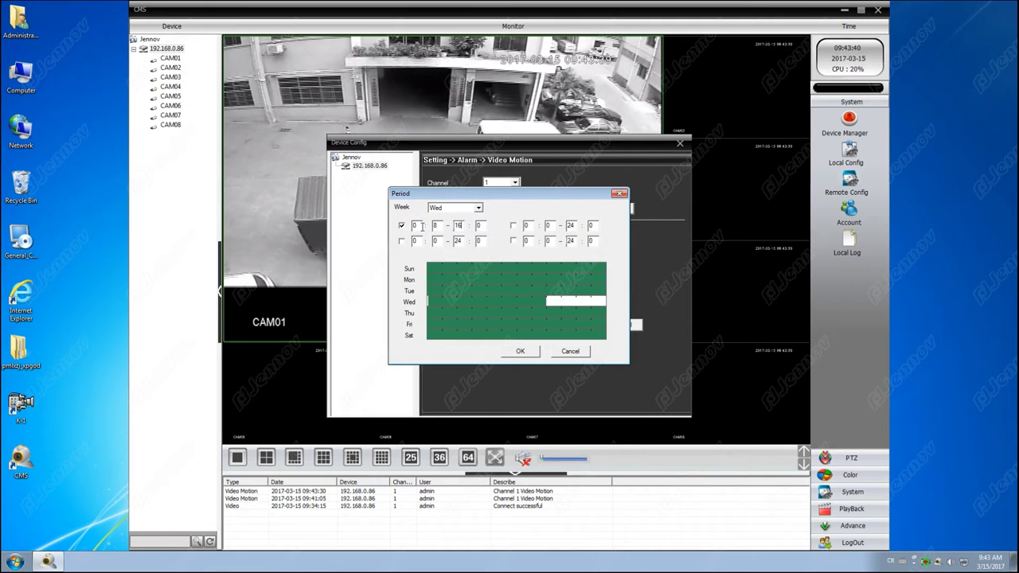
{"action": "type", "text": "8"}
{"action": "type", "text": "00"}
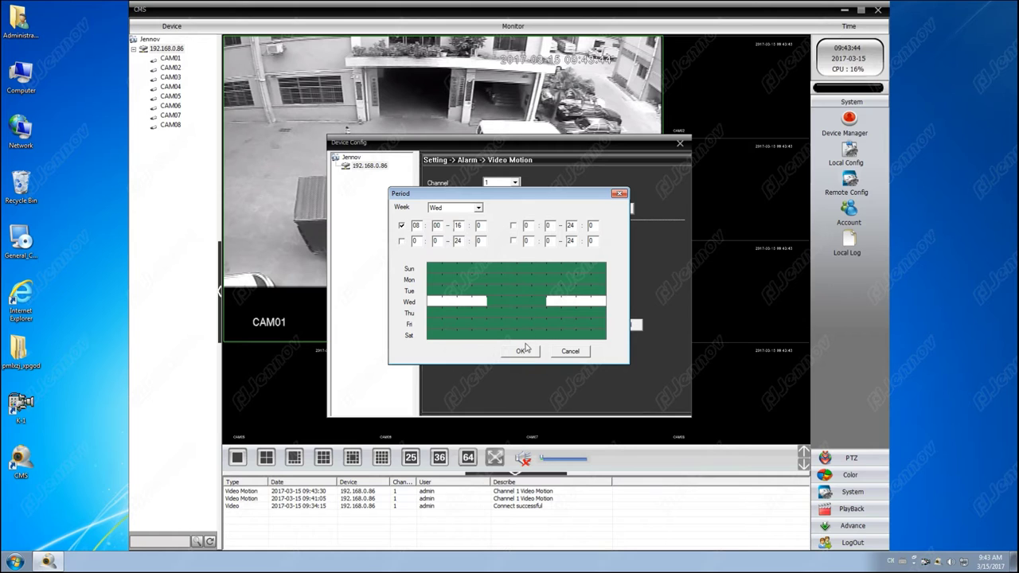
{"action": "left_click", "coordinate": [478, 208]}
{"action": "left_click", "coordinate": [478, 208]}
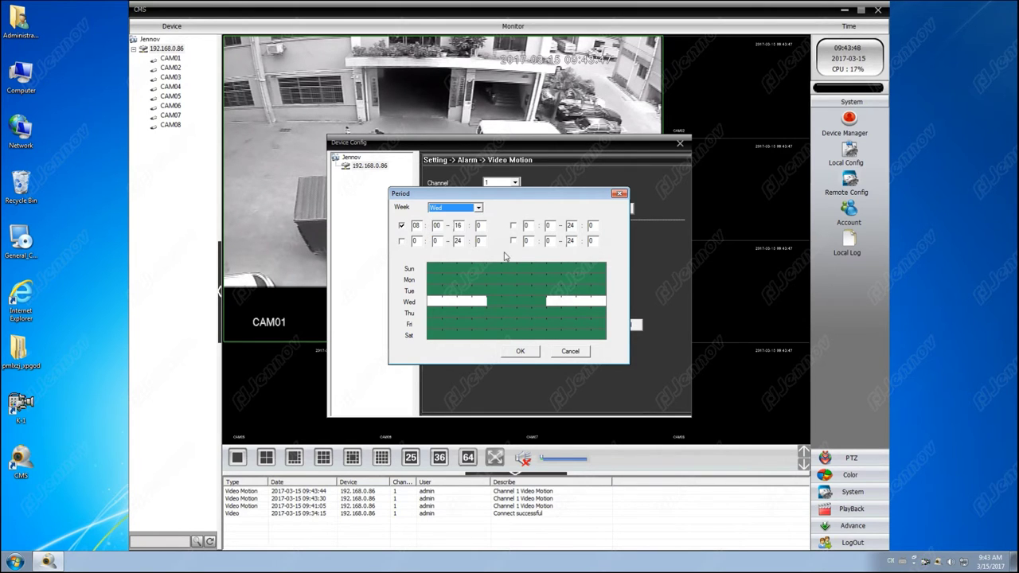
{"action": "left_click", "coordinate": [532, 351]}
{"action": "left_click", "coordinate": [543, 284]}
{"action": "left_click", "coordinate": [576, 327]}
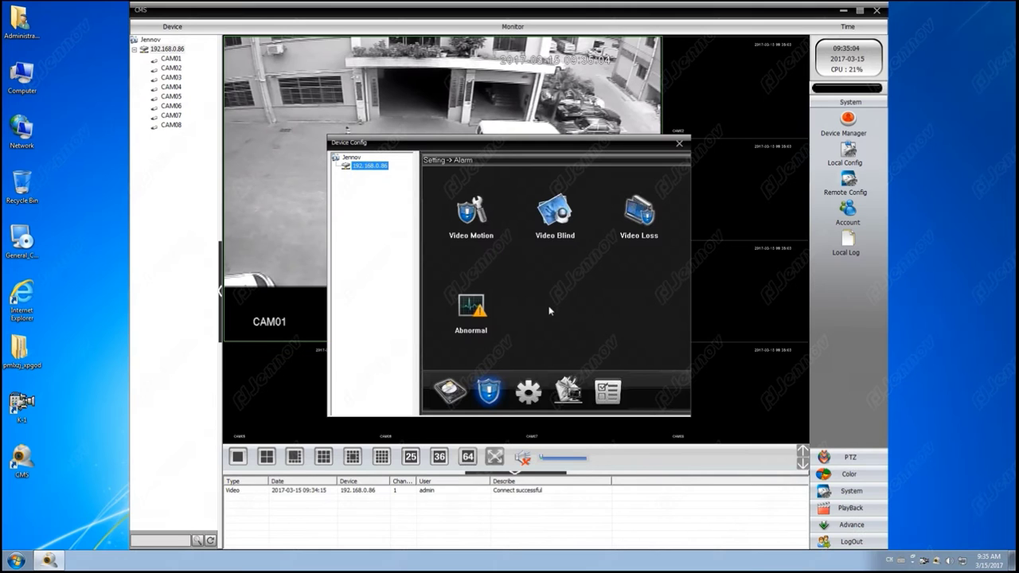
Step: Save the DVR's Network settings and dismiss the confirmation
{"action": "left_click", "coordinate": [535, 389]}
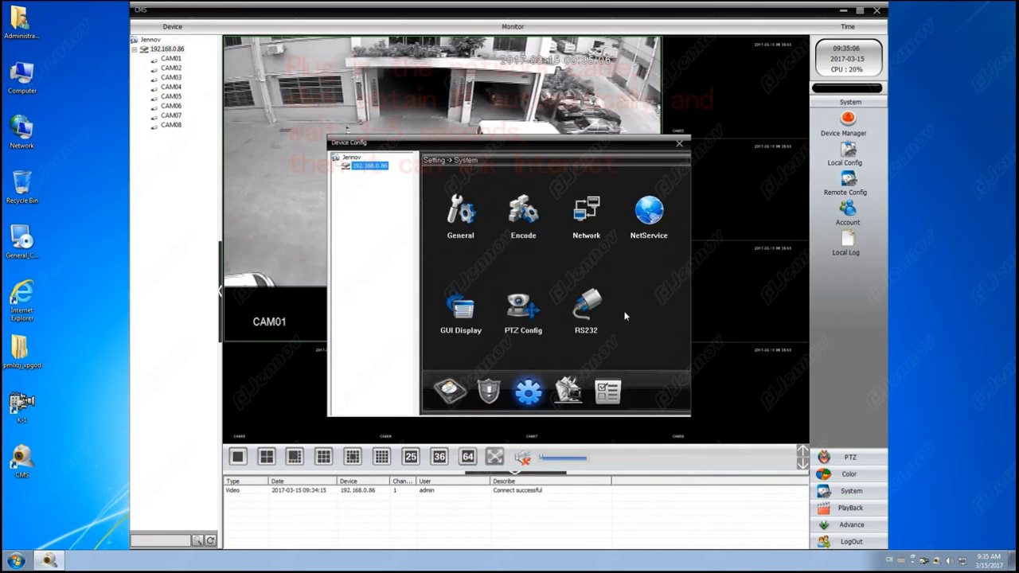
{"action": "left_click", "coordinate": [586, 217]}
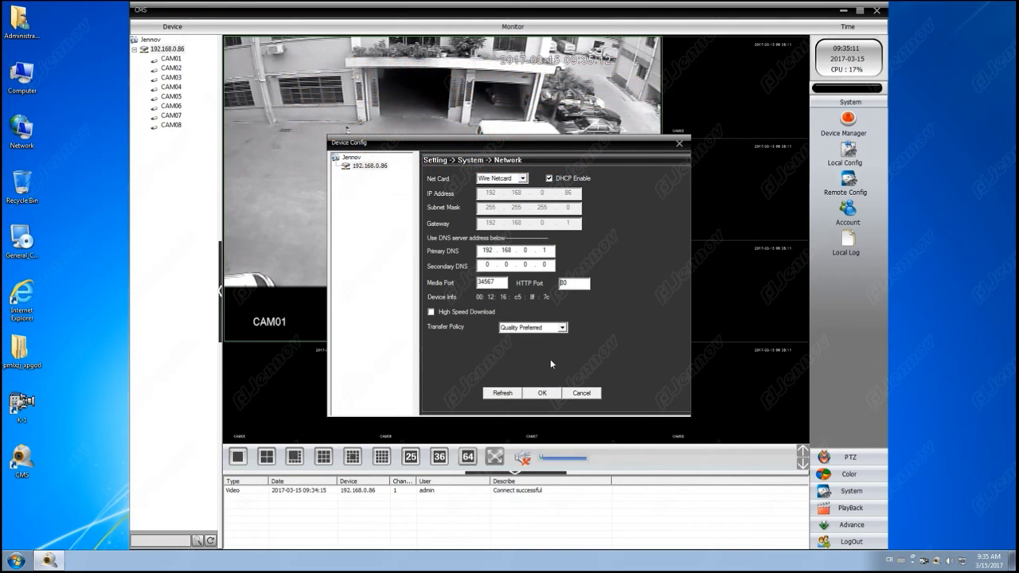
{"action": "left_click", "coordinate": [542, 394]}
{"action": "left_click", "coordinate": [539, 299]}
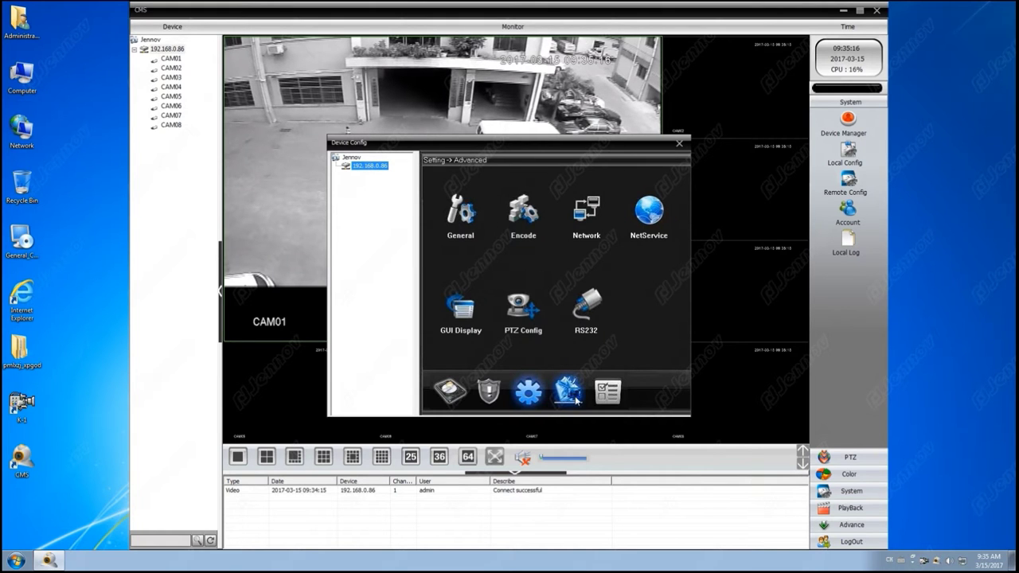
Step: Check that the Version page shows Nat status Connected, then go to NetService
{"action": "left_click", "coordinate": [625, 214]}
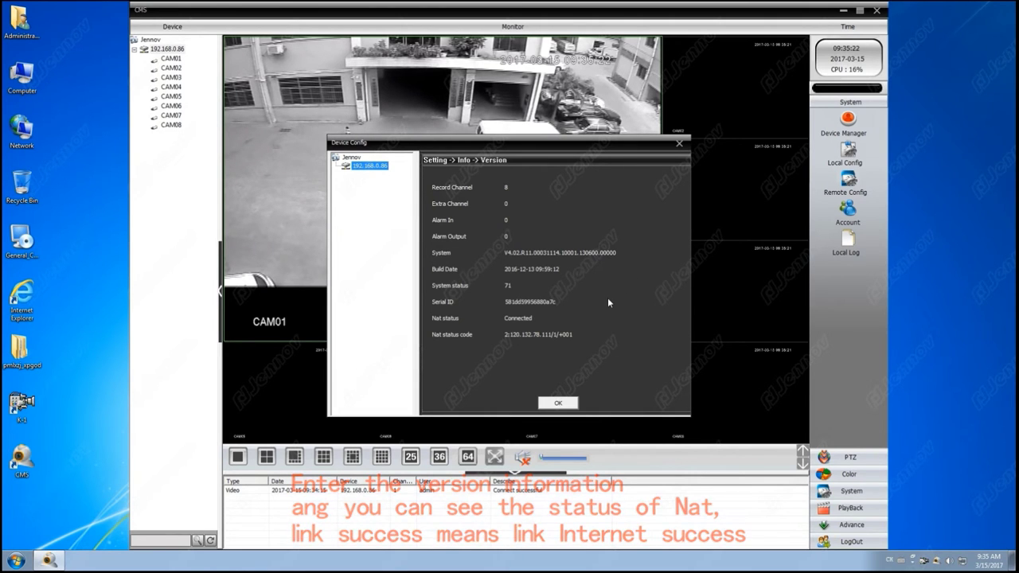
{"action": "left_click", "coordinate": [549, 400]}
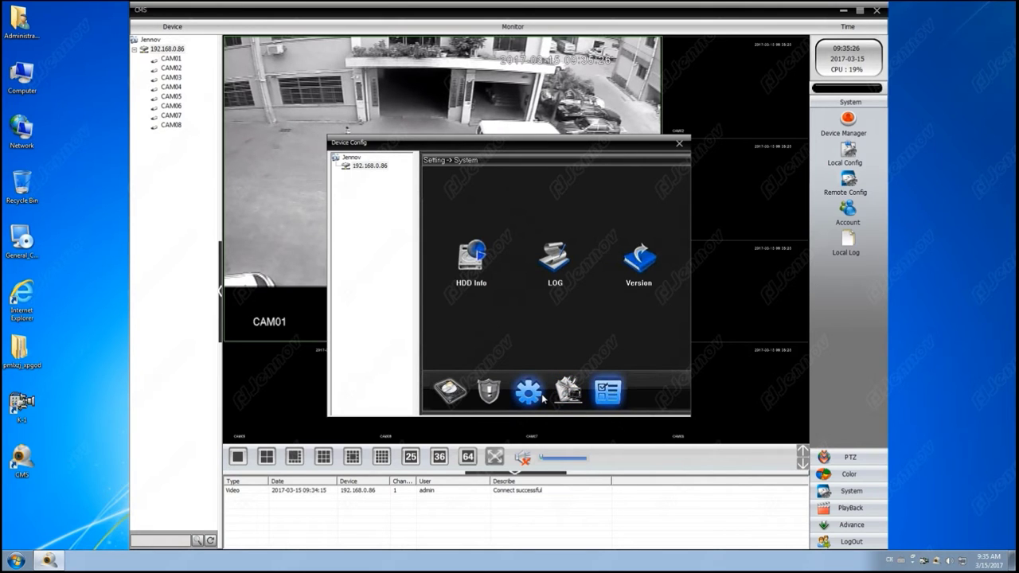
{"action": "left_click", "coordinate": [542, 397]}
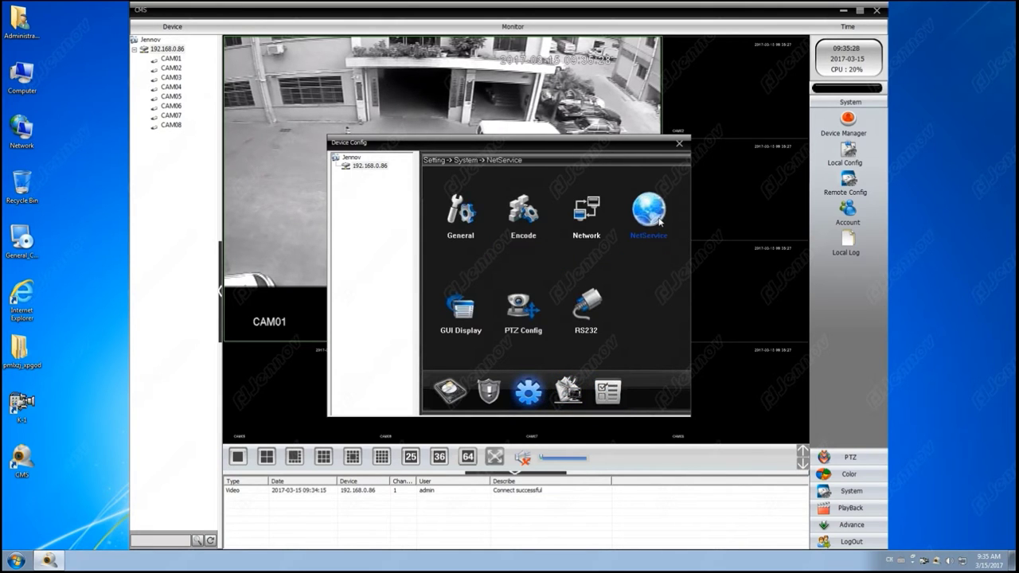
{"action": "left_click", "coordinate": [652, 214]}
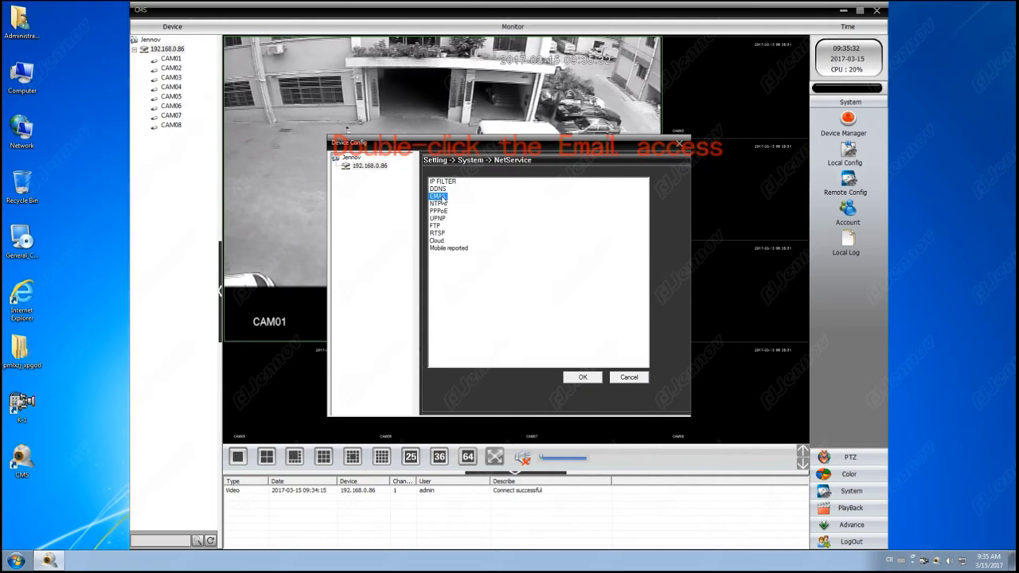
Step: Enable the EMAIL service and replace the SMTP server with smtp.gmail.com
{"action": "double_click", "coordinate": [440, 196]}
{"action": "left_click", "coordinate": [489, 206]}
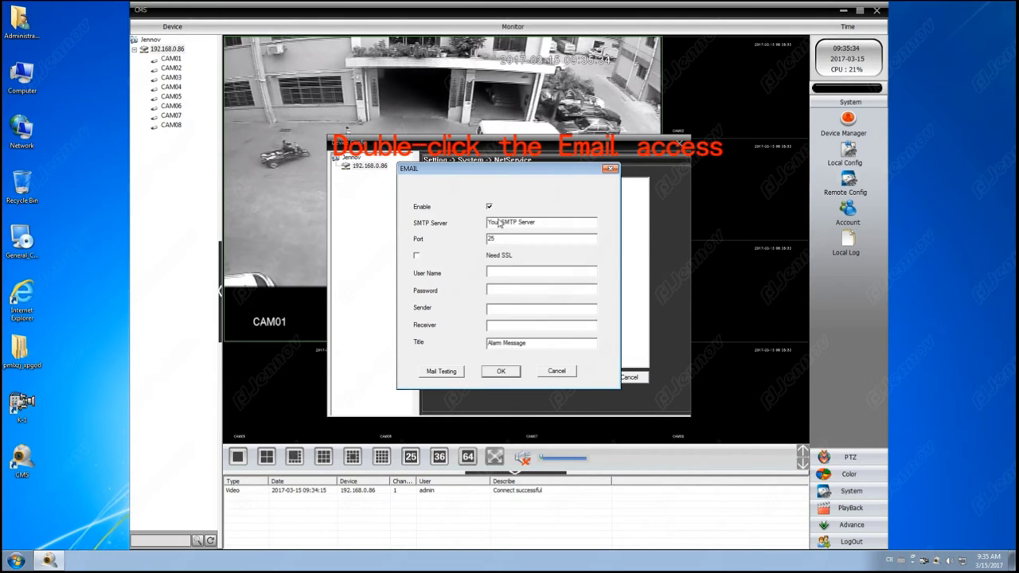
{"action": "left_click_drag", "start_coordinate": [545, 222], "coordinate": [478, 223]}
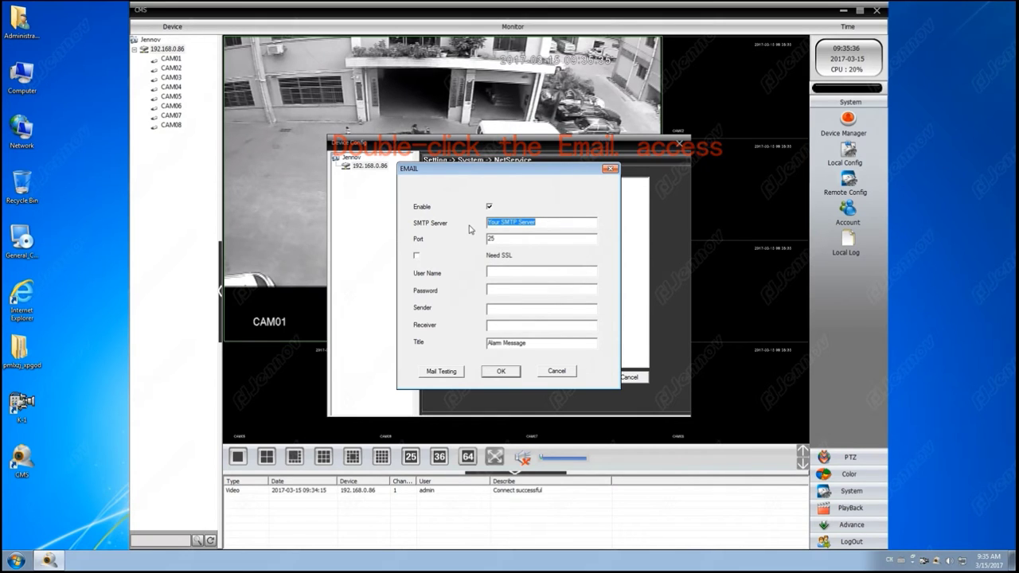
{"action": "key", "text": "BackSpace"}
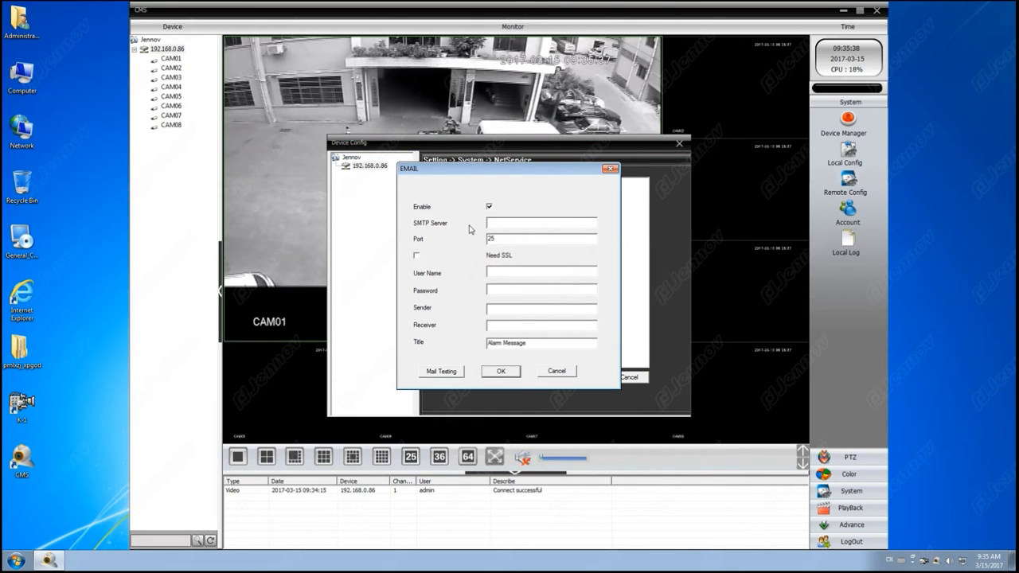
{"action": "type", "text": "smtp.gmail.com"}
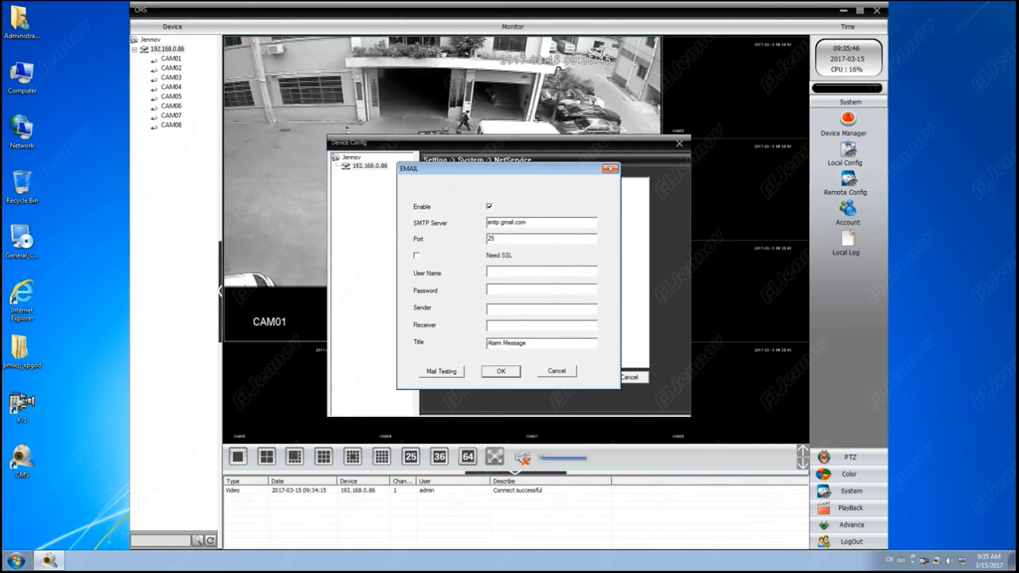
Step: Set port 465, tick Need SSL, and enter the Gmail address as User Name
{"action": "left_click", "coordinate": [491, 239]}
{"action": "double_click", "coordinate": [490, 239]}
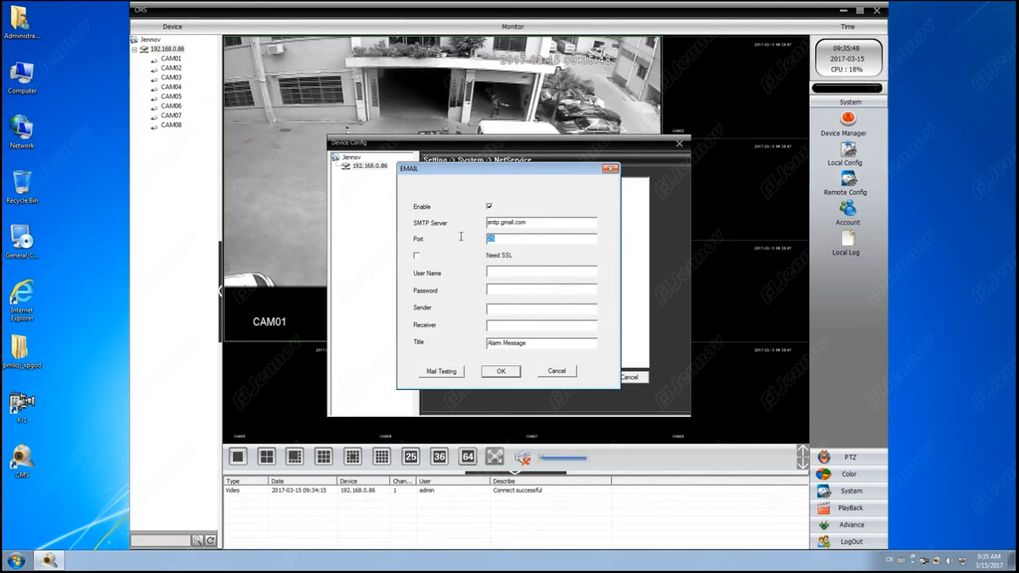
{"action": "type", "text": "465"}
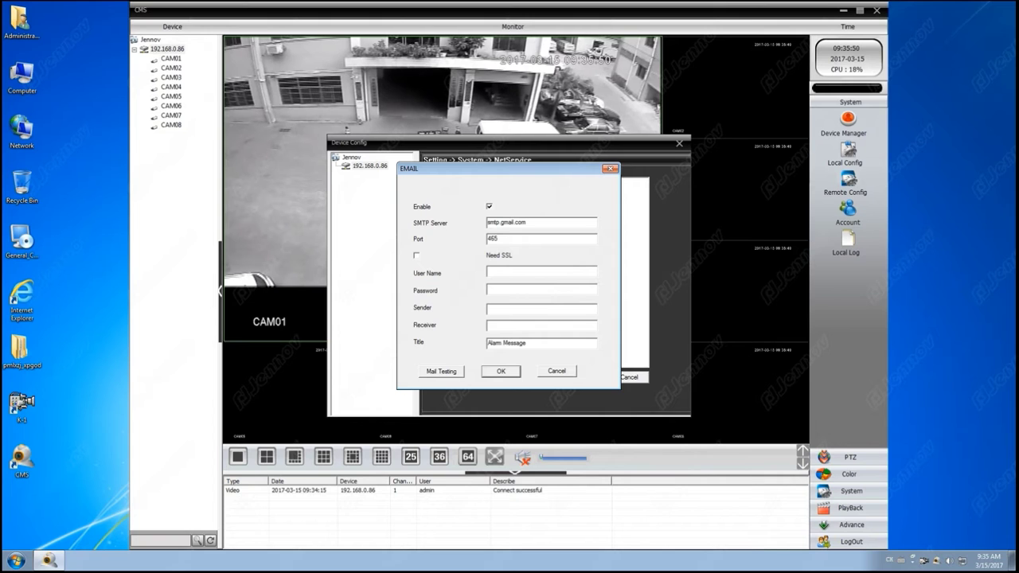
{"action": "left_click", "coordinate": [416, 255]}
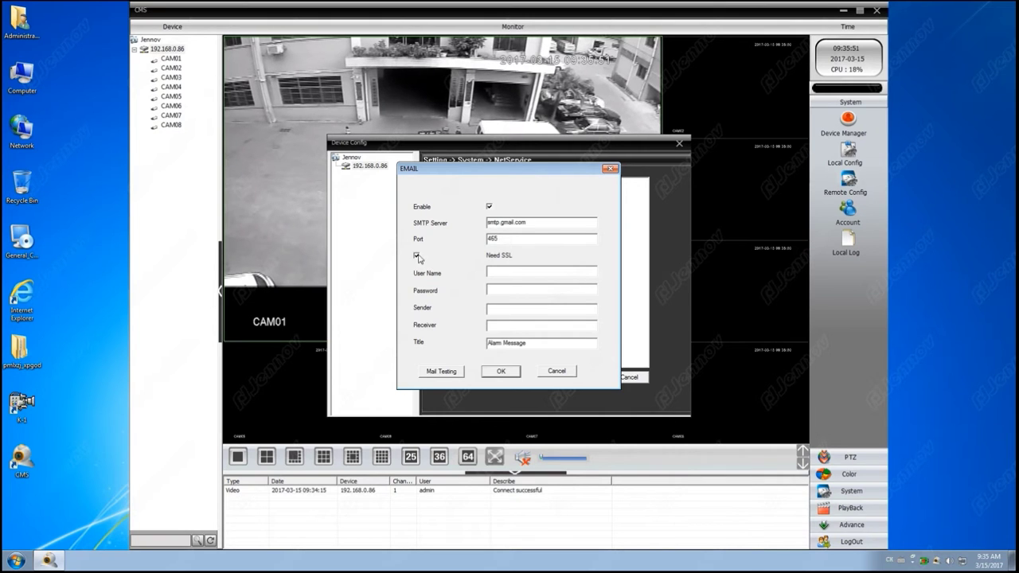
{"action": "left_click", "coordinate": [518, 272]}
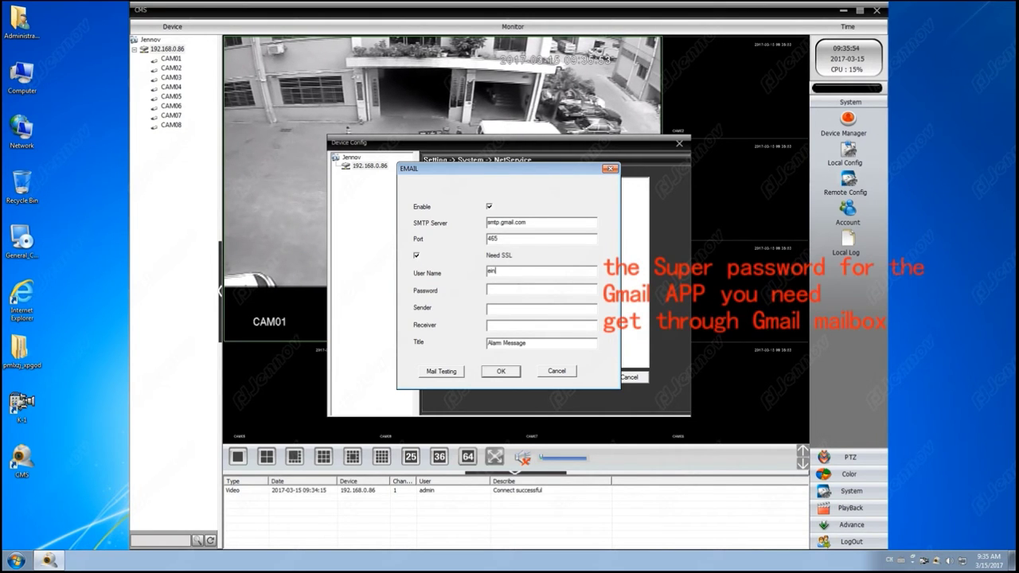
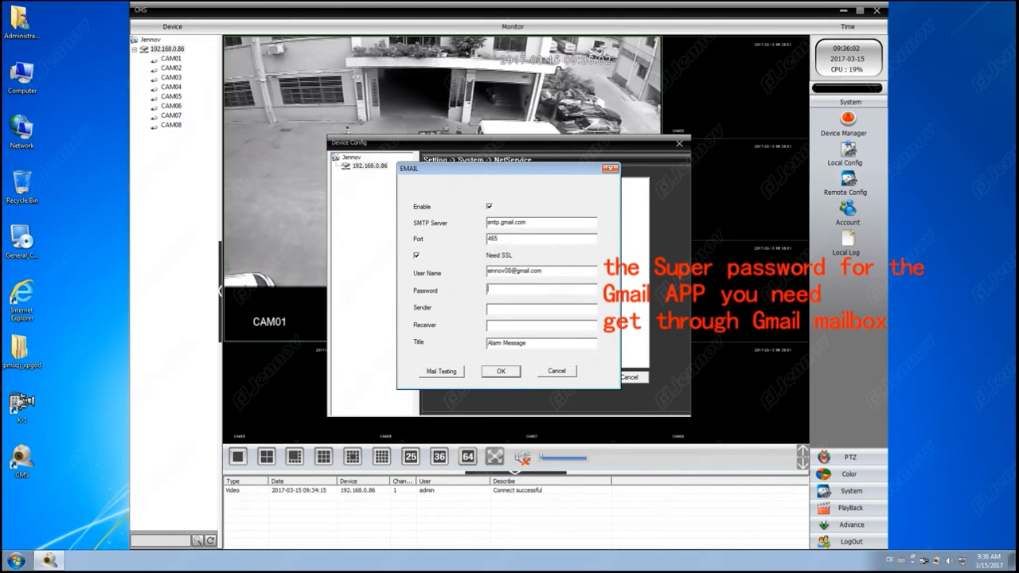
Step: Enter the Gmail sender address, set the email title to DVR1, and save
{"action": "left_click", "coordinate": [504, 313]}
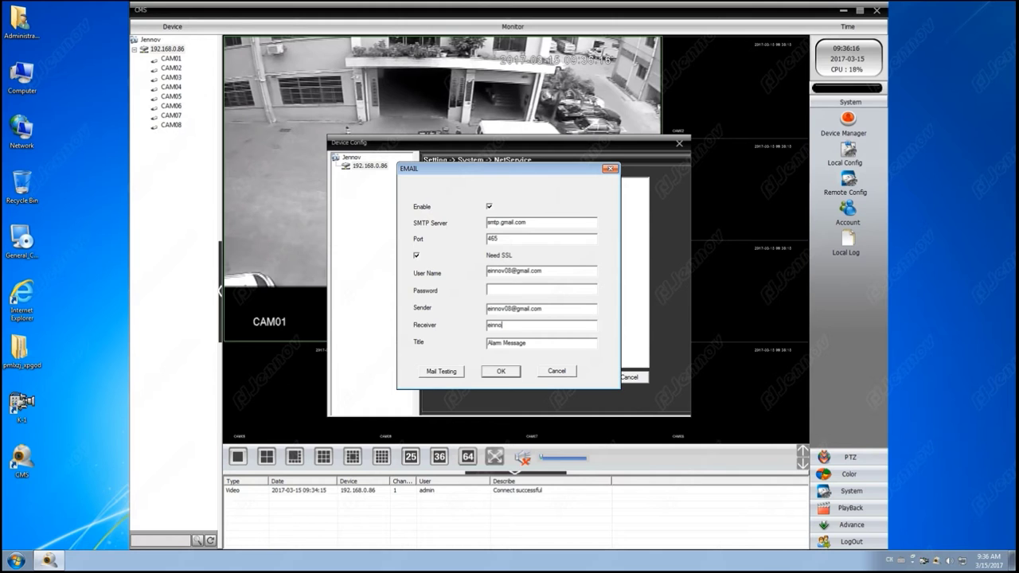
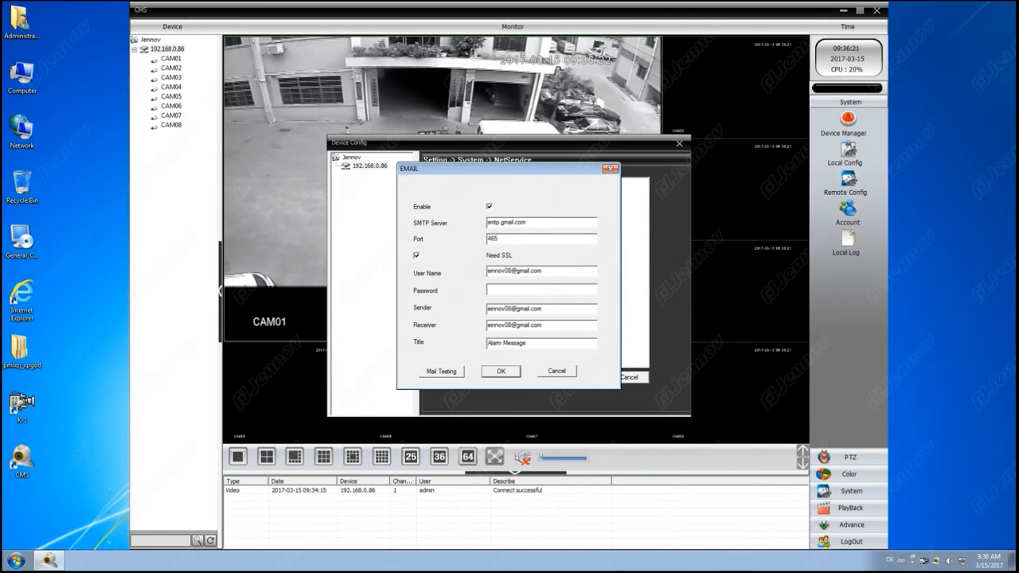
{"action": "left_click_drag", "start_coordinate": [529, 350], "coordinate": [444, 330]}
{"action": "type", "text": "DVR1"}
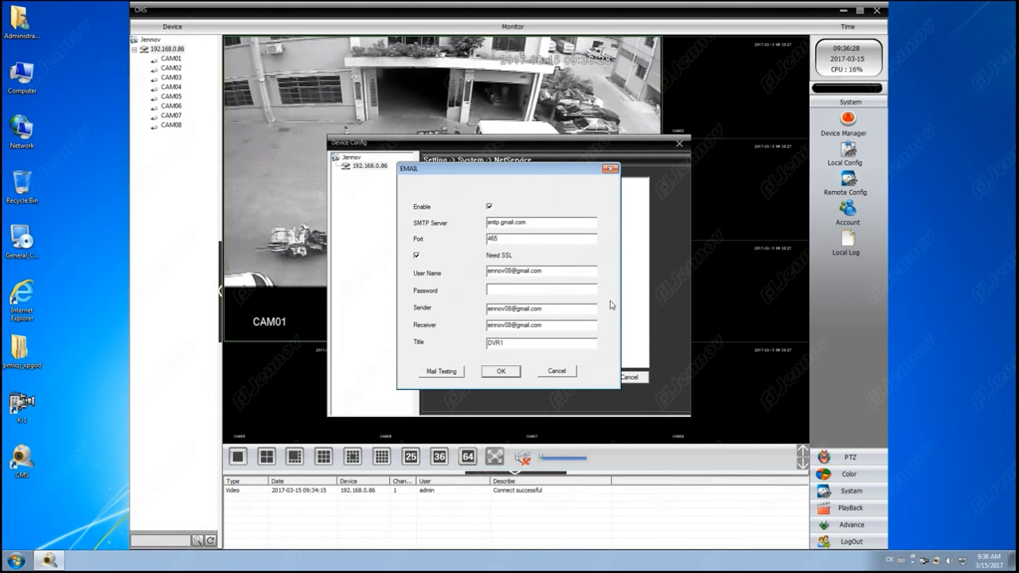
{"action": "left_click", "coordinate": [515, 371]}
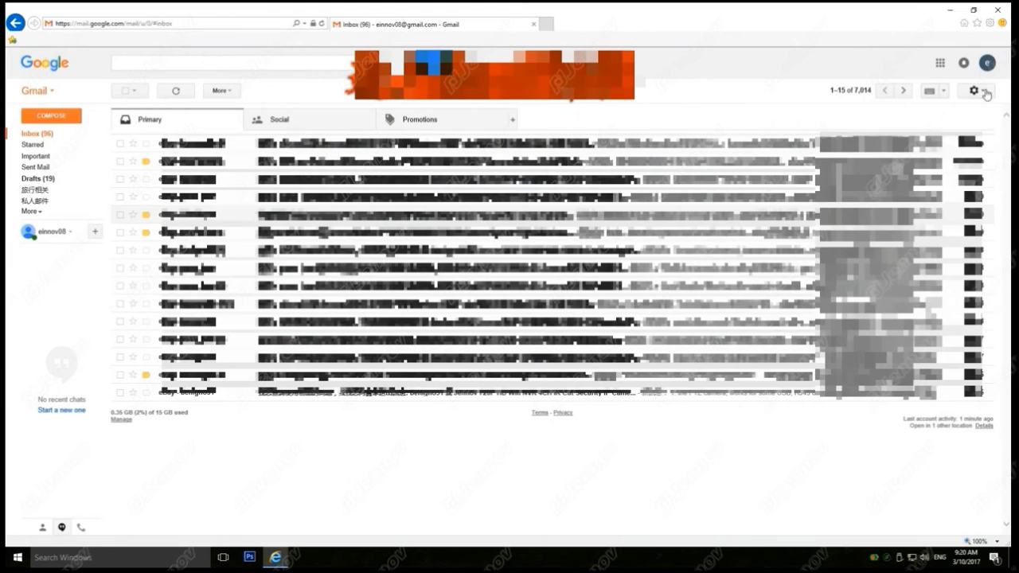
Step: Search Gmail Help for 'sign in' and follow the App Passwords article's App passwords link
{"action": "left_click", "coordinate": [978, 92]}
{"action": "left_click", "coordinate": [935, 211]}
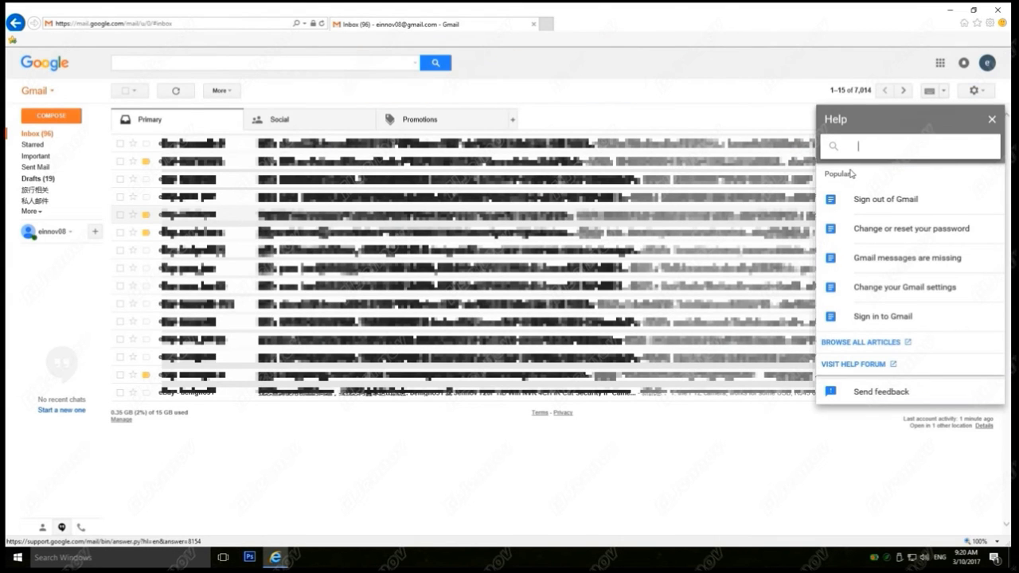
{"action": "type", "text": "sign "}
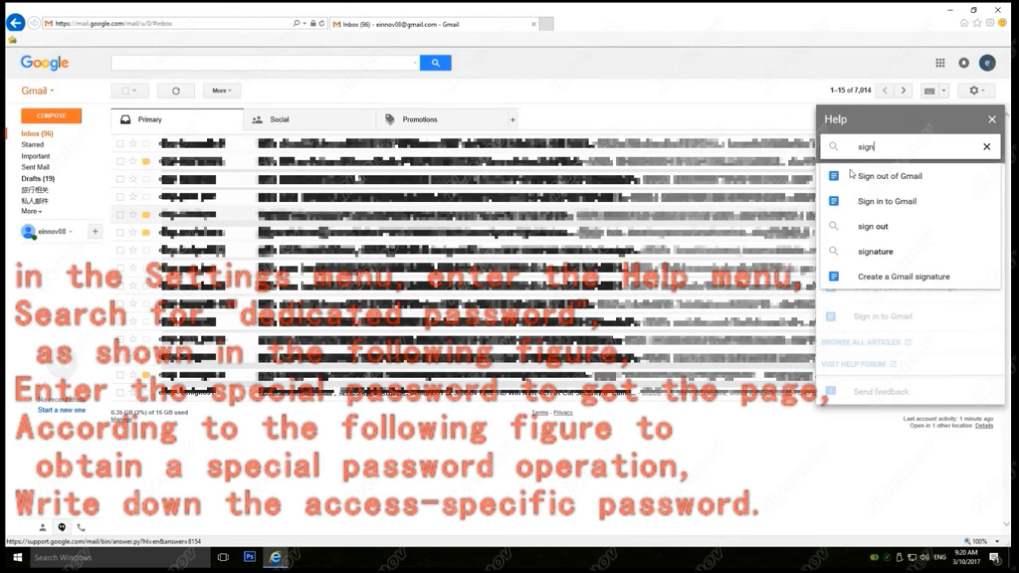
{"action": "type", "text": "in"}
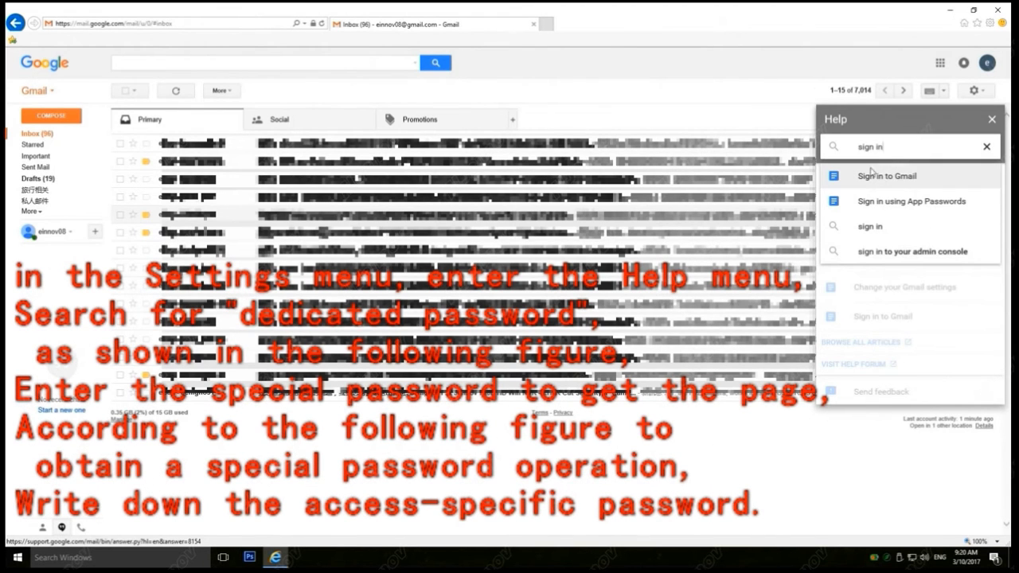
{"action": "left_click", "coordinate": [918, 205]}
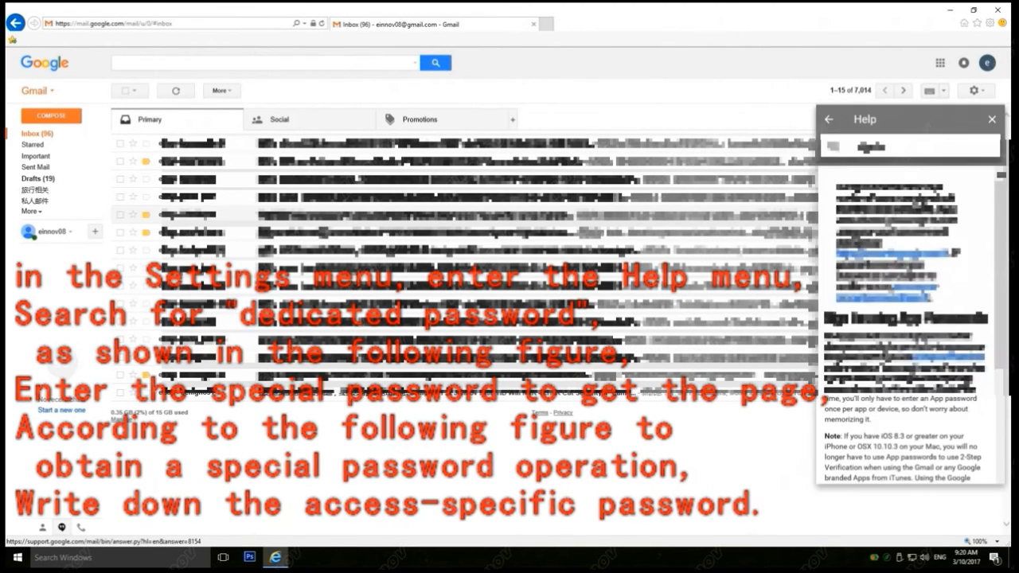
{"action": "scroll", "coordinate": [913, 230], "scroll_direction": "down", "scroll_amount": 4}
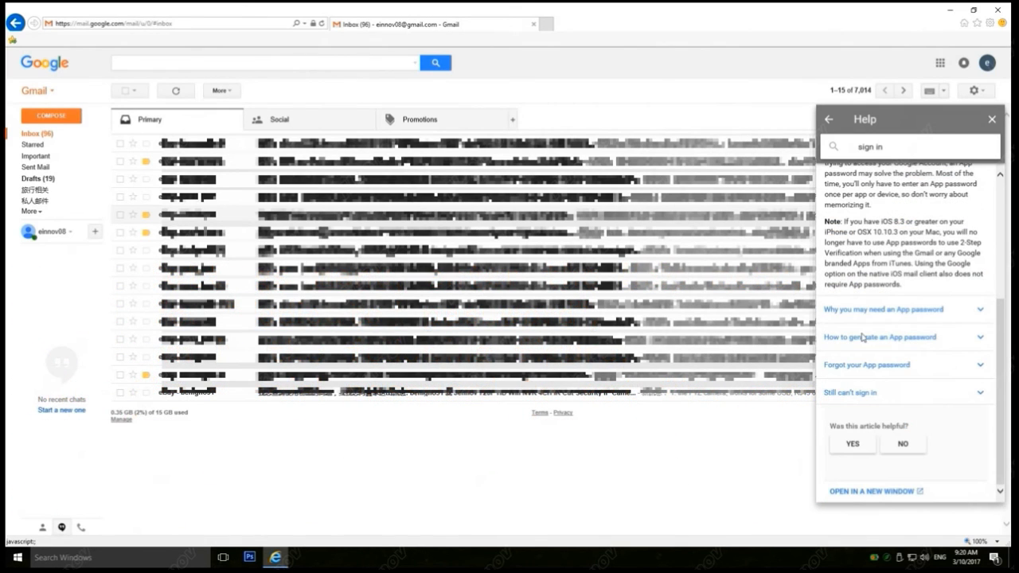
{"action": "left_click", "coordinate": [862, 337]}
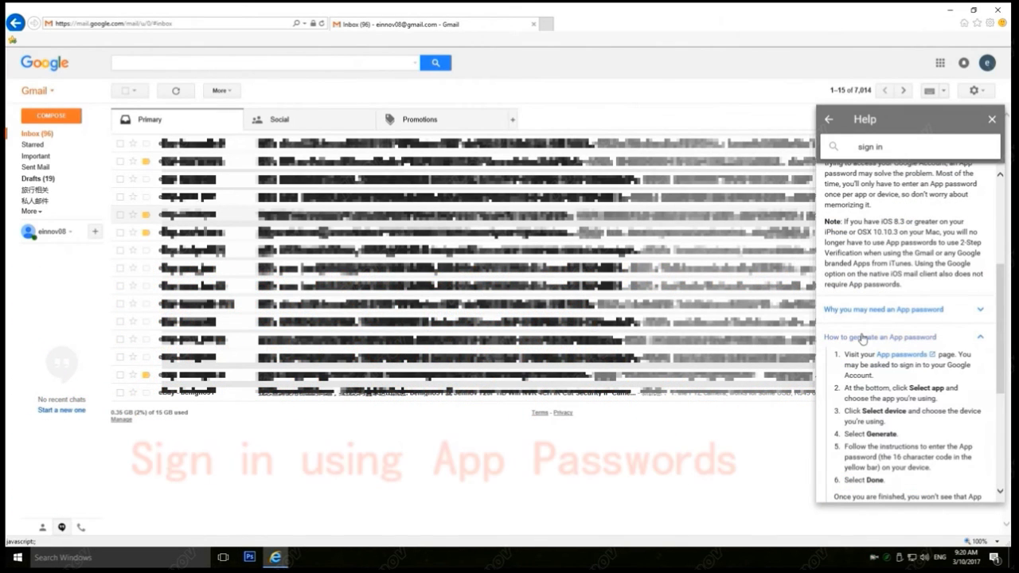
{"action": "left_click", "coordinate": [899, 355]}
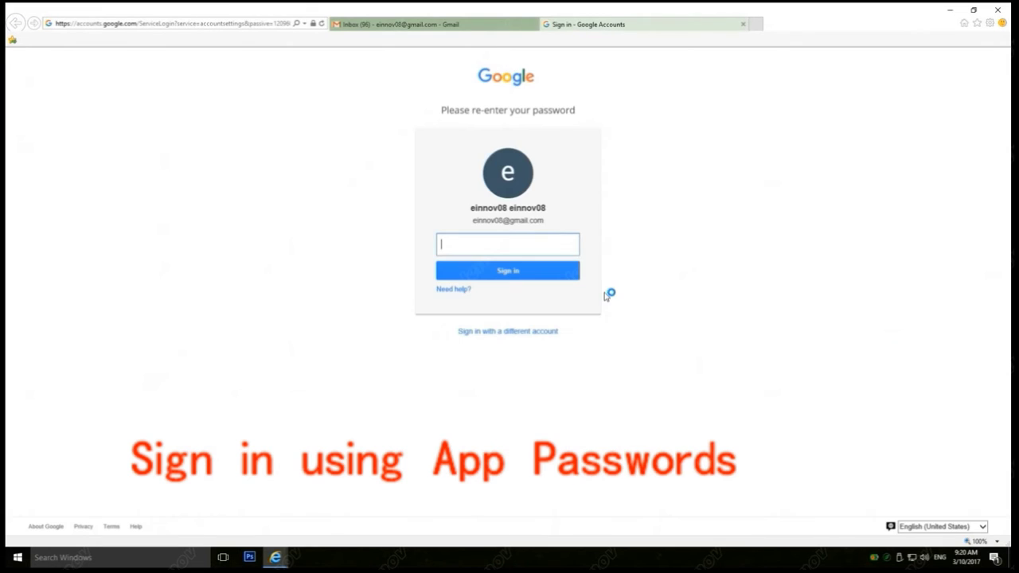
Step: Sign back in to Google and set up an app password for Mail on a Windows Computer
{"action": "type", "text": "•••"}
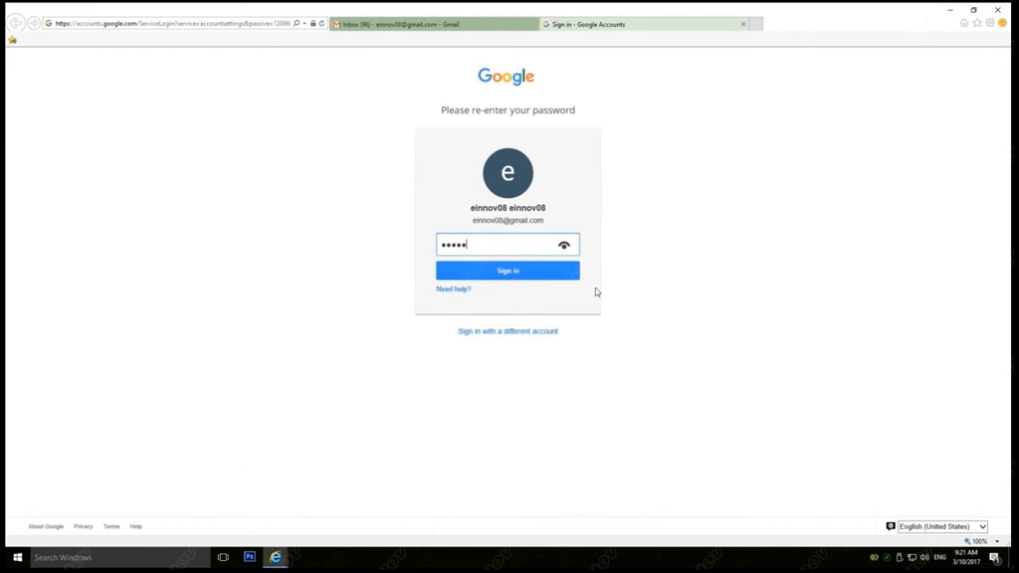
{"action": "left_click", "coordinate": [523, 277]}
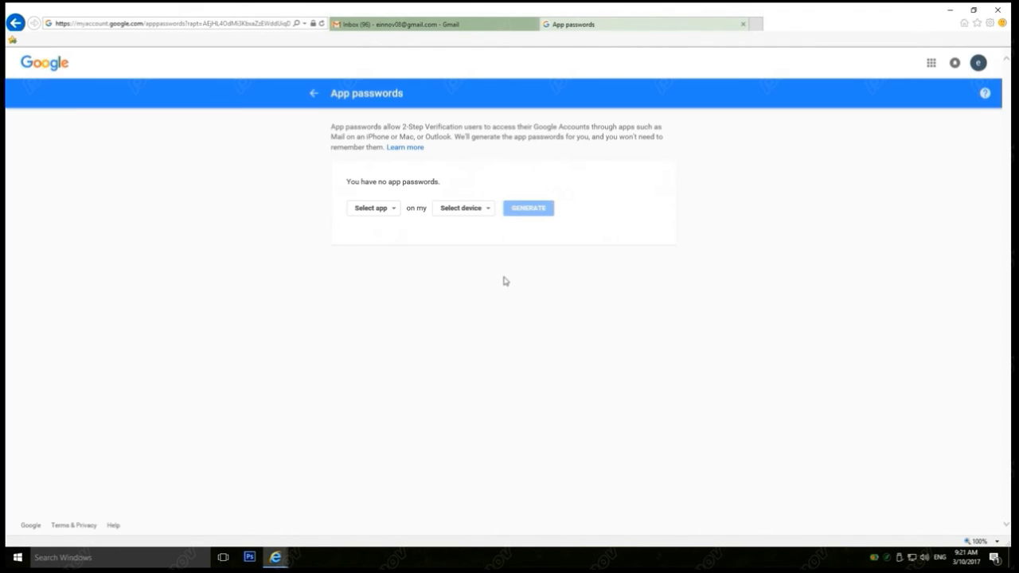
{"action": "left_click", "coordinate": [396, 209]}
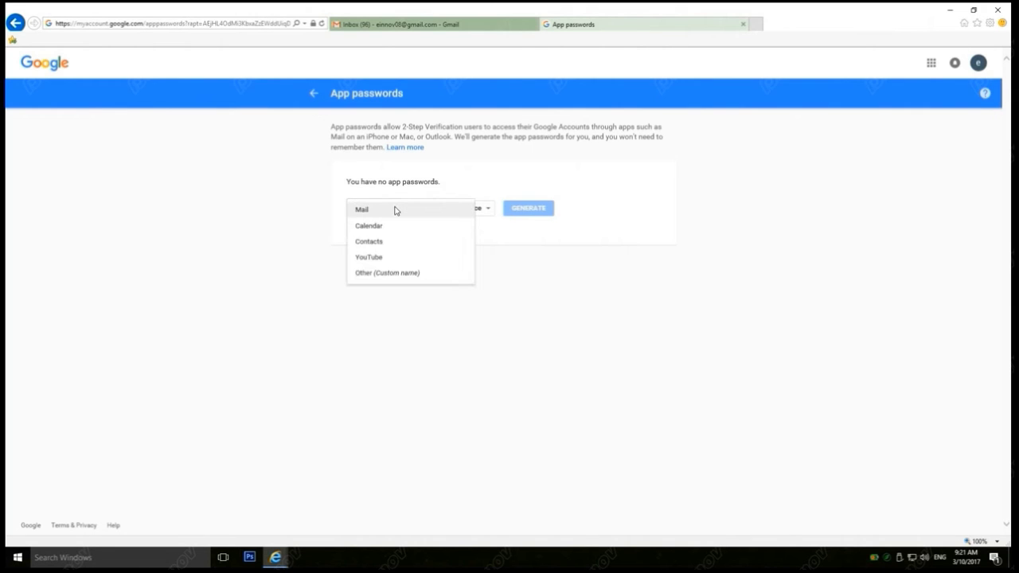
{"action": "left_click", "coordinate": [396, 210]}
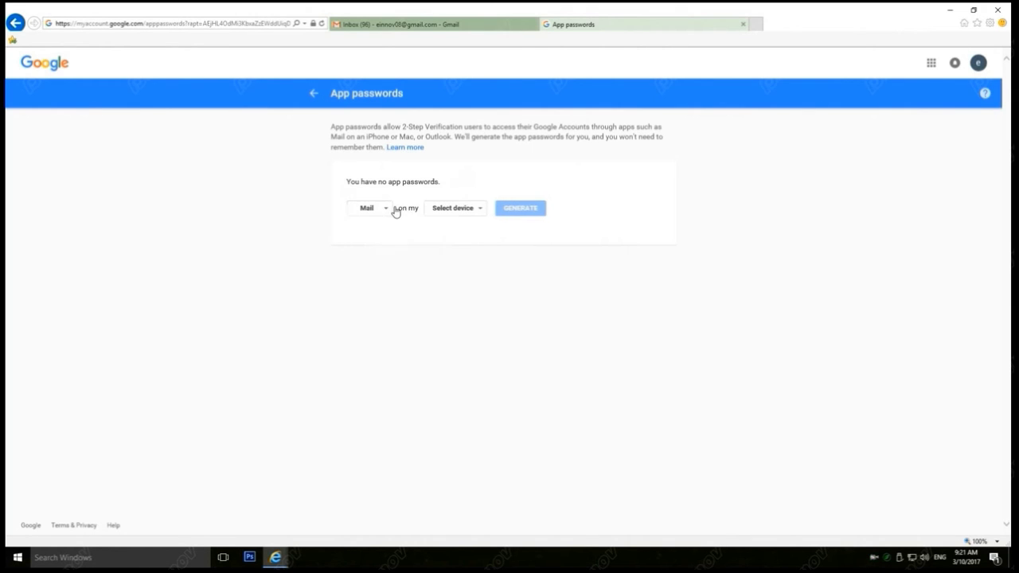
{"action": "left_click", "coordinate": [475, 209]}
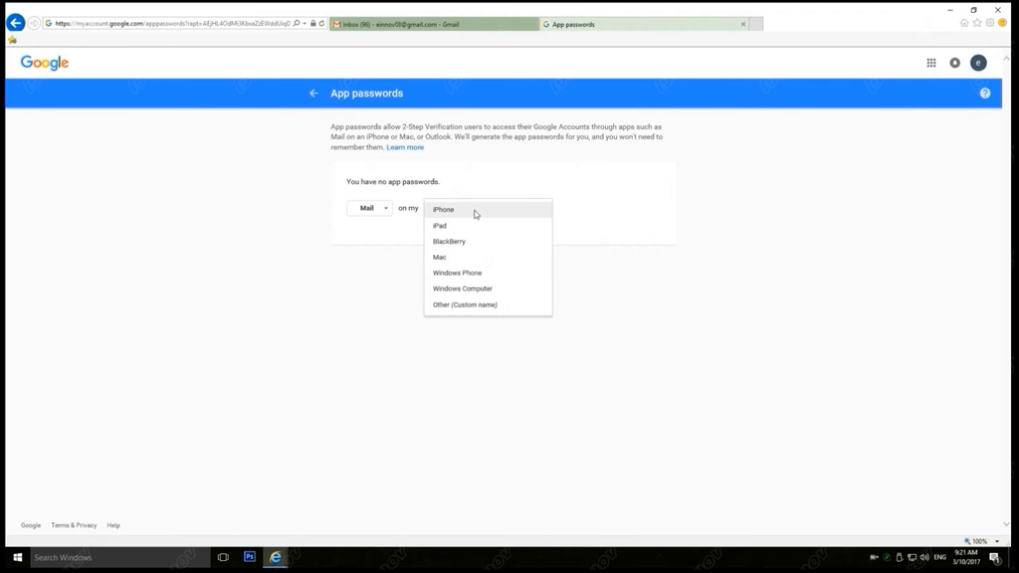
{"action": "left_click", "coordinate": [469, 289]}
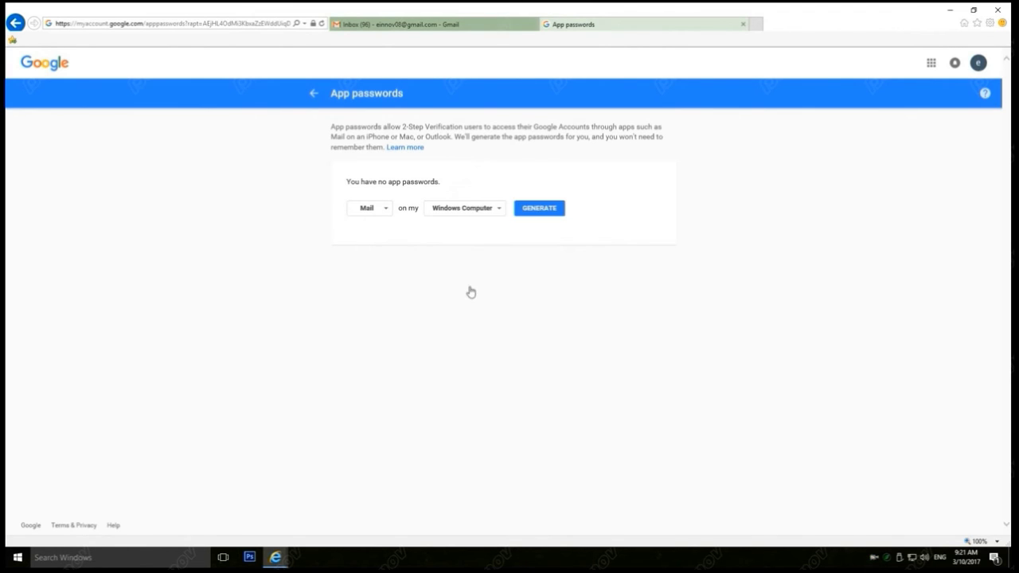
Step: Generate the 16-character app password, select it and copy it
{"action": "left_click", "coordinate": [560, 212]}
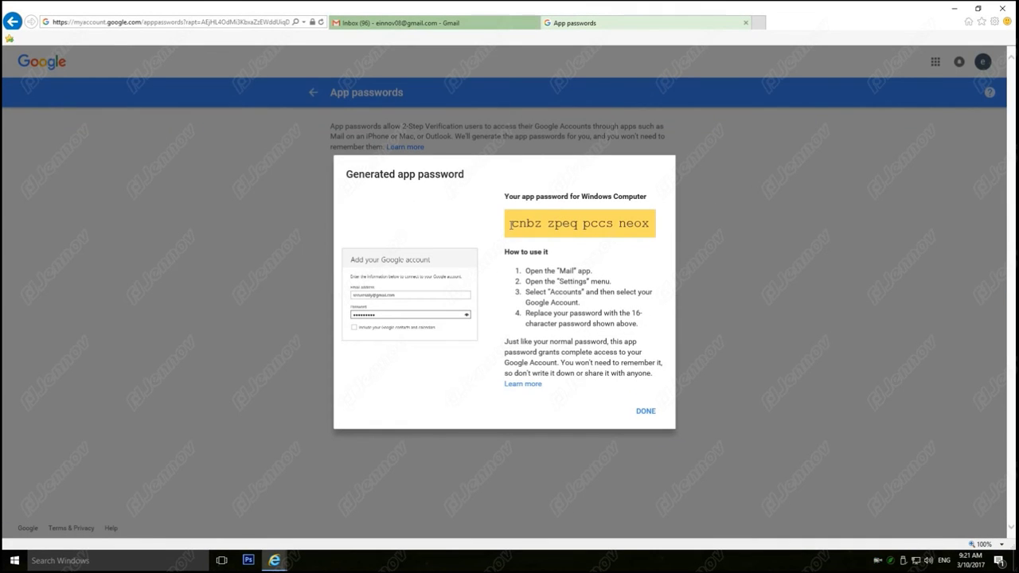
{"action": "left_click_drag", "start_coordinate": [519, 226], "coordinate": [572, 230]}
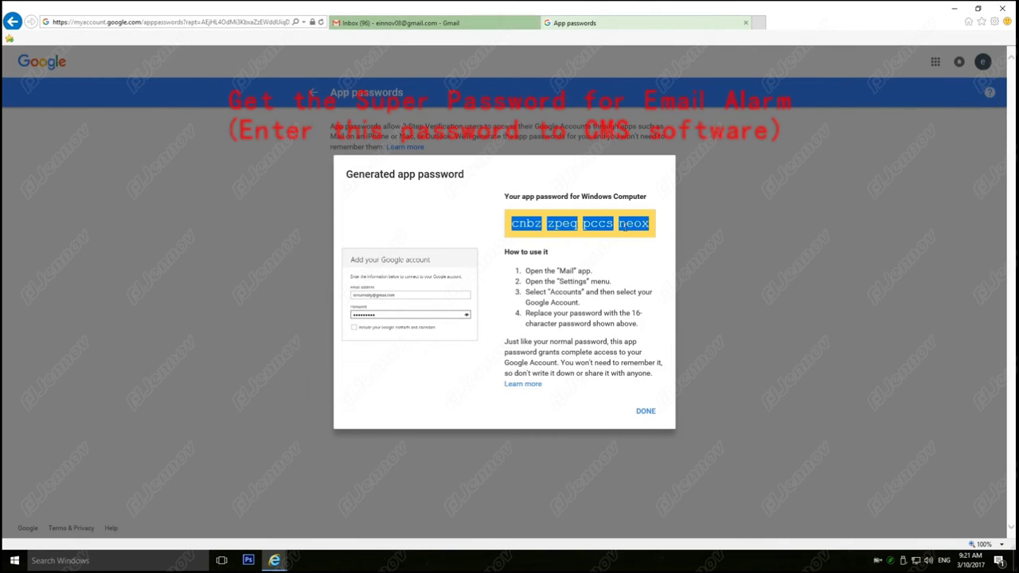
{"action": "right_click", "coordinate": [627, 229]}
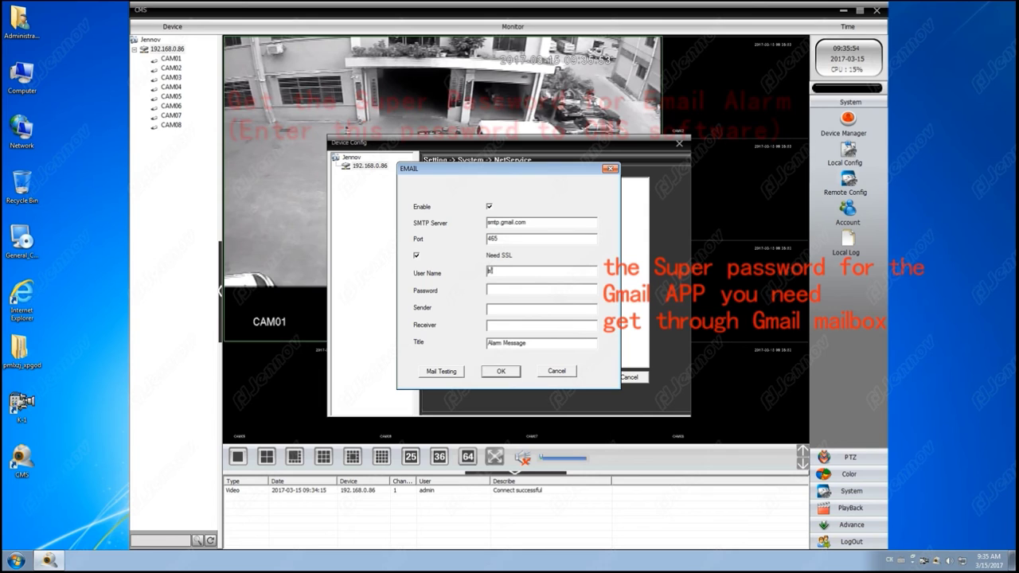
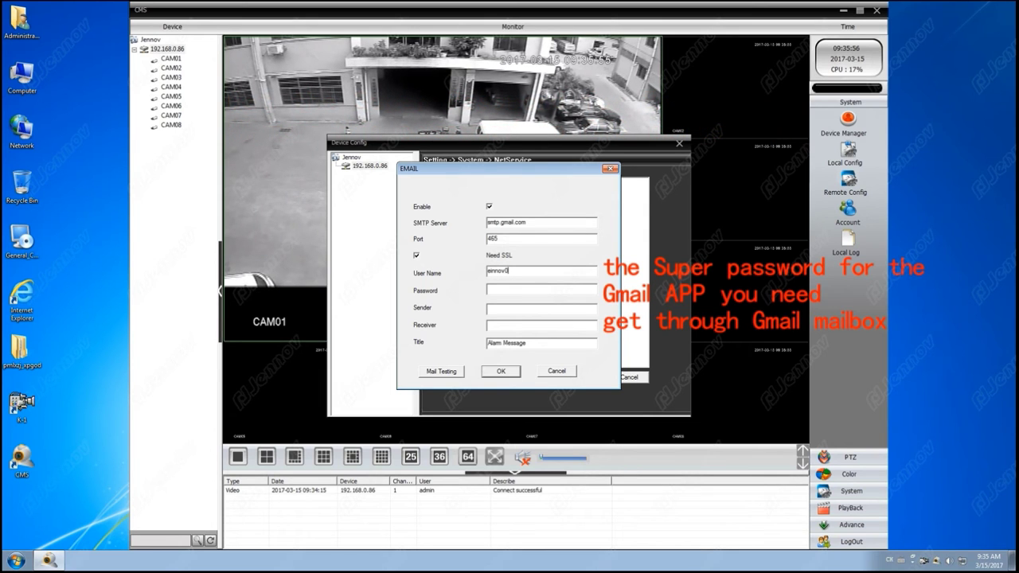
Step: Complete the EMAIL User Name with the full Gmail address and move on to Password
{"action": "key", "text": "Tab"}
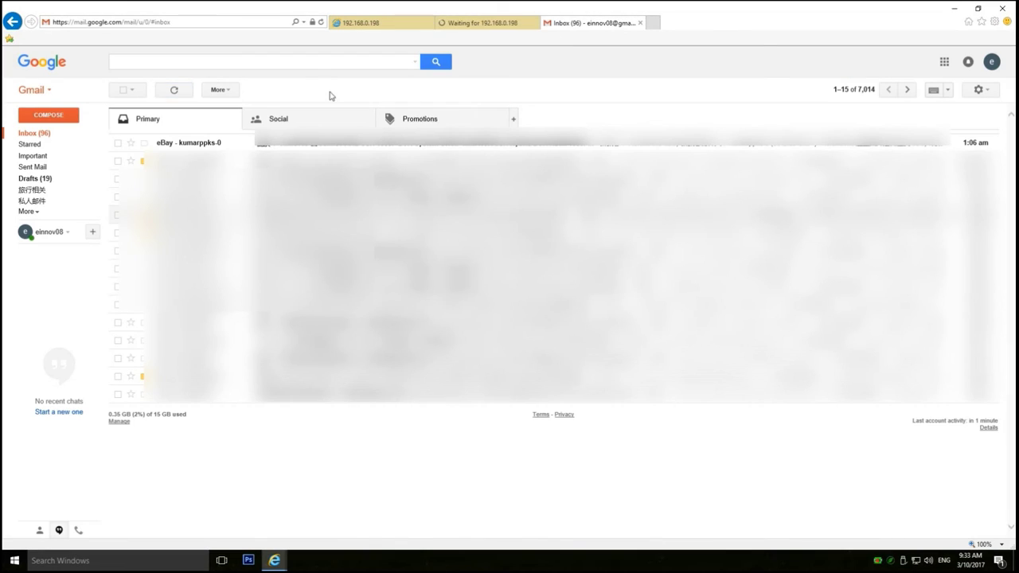
Step: Refresh the Gmail inbox and open the new Alarm settings email sent by the DVR
{"action": "left_click", "coordinate": [174, 92]}
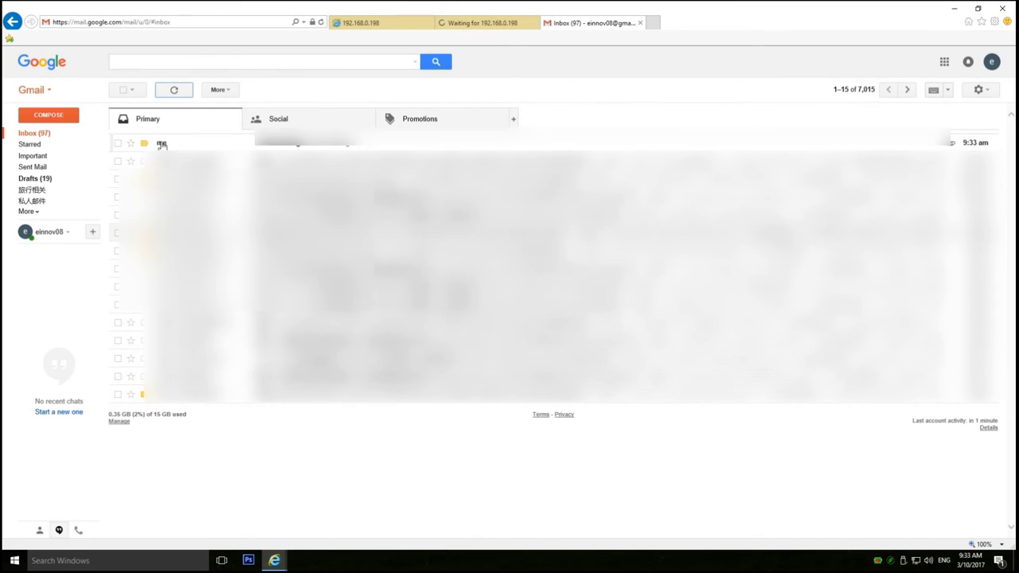
{"action": "left_click", "coordinate": [162, 144]}
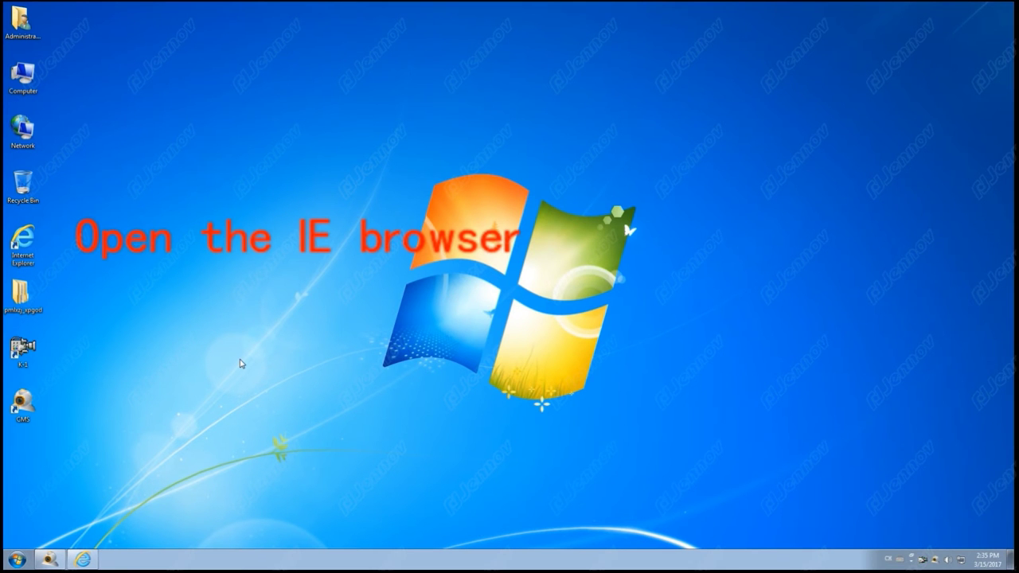
Step: Launch Internet Explorer from the desktop and start entering xmeye.net as the address
{"action": "left_click", "coordinate": [40, 244]}
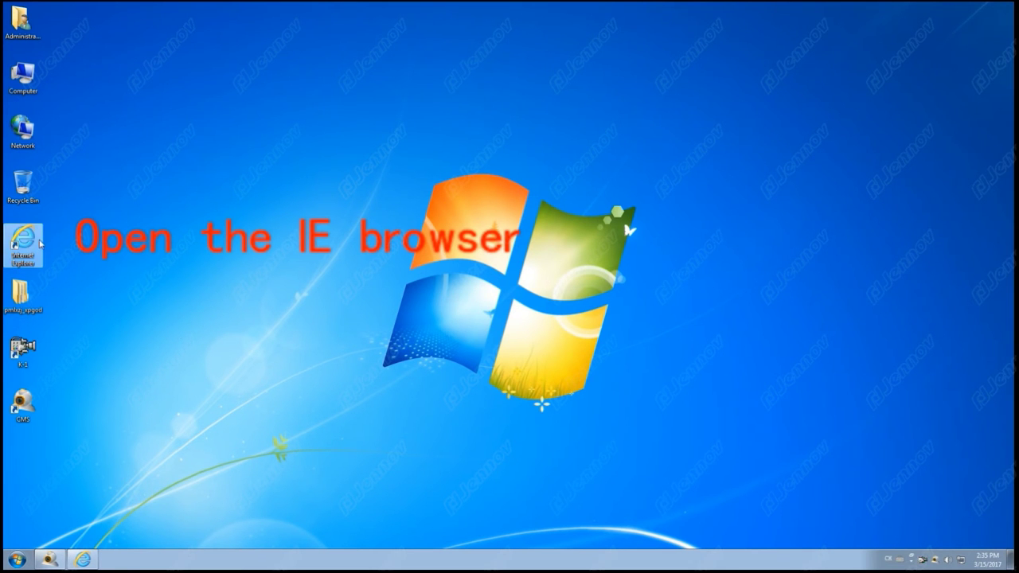
{"action": "double_click", "coordinate": [40, 244]}
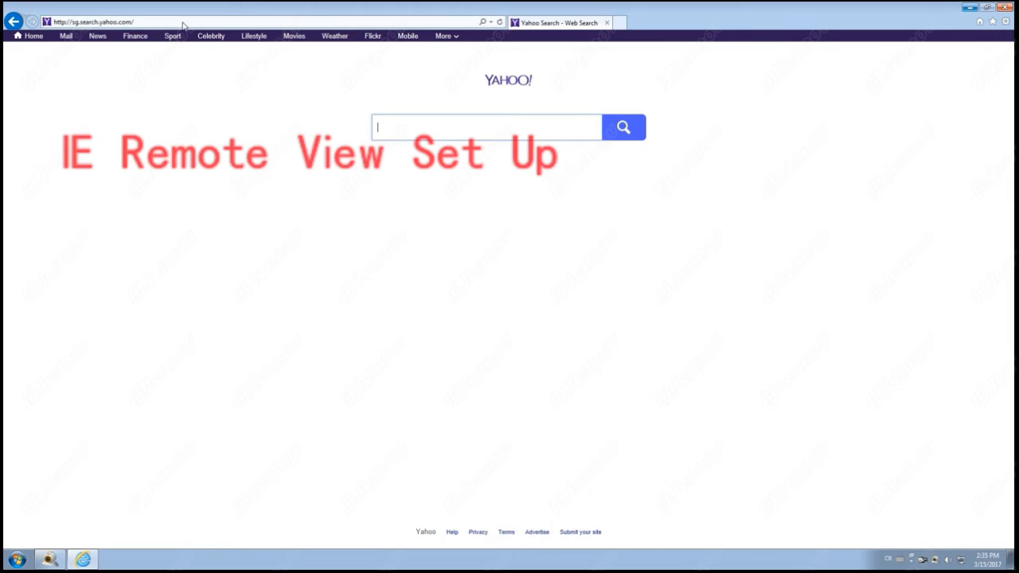
{"action": "left_click", "coordinate": [182, 25]}
{"action": "type", "text": "xmeye.net/"}
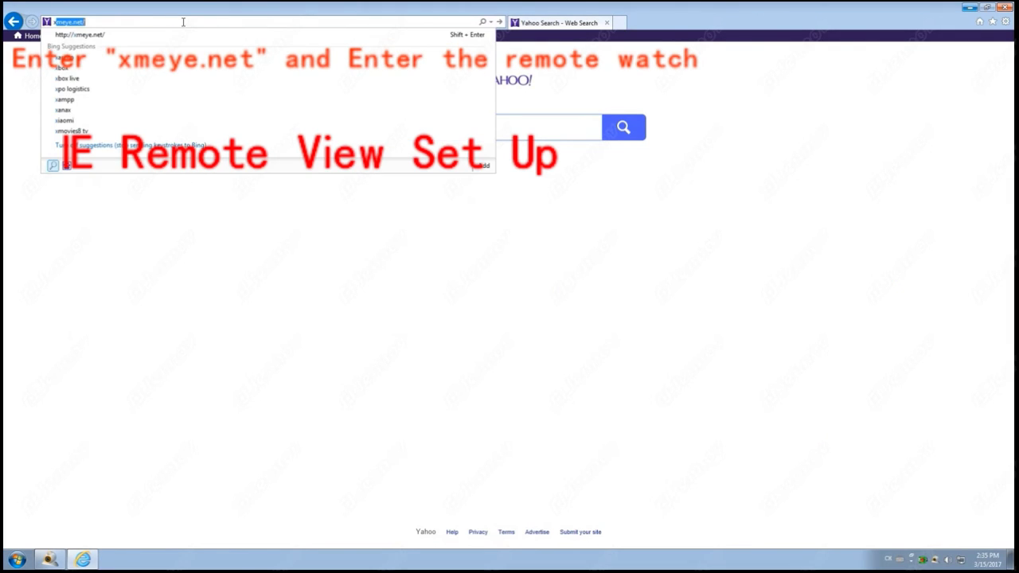